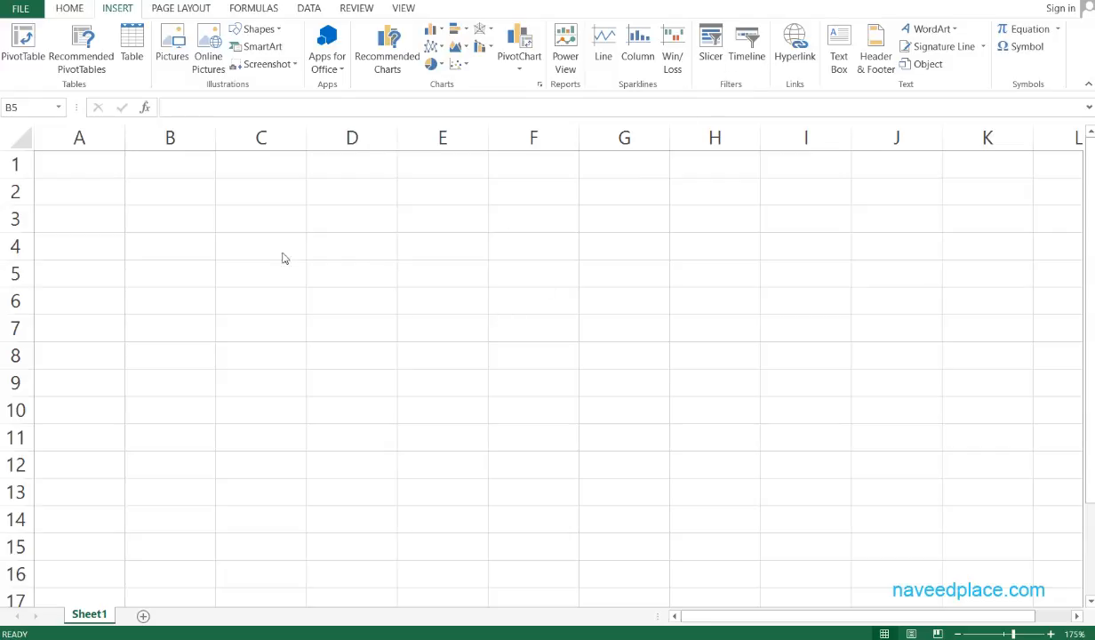
- Enter the text "Click Here" in cell B3
{"action": "left_click", "coordinate": [166, 232]}
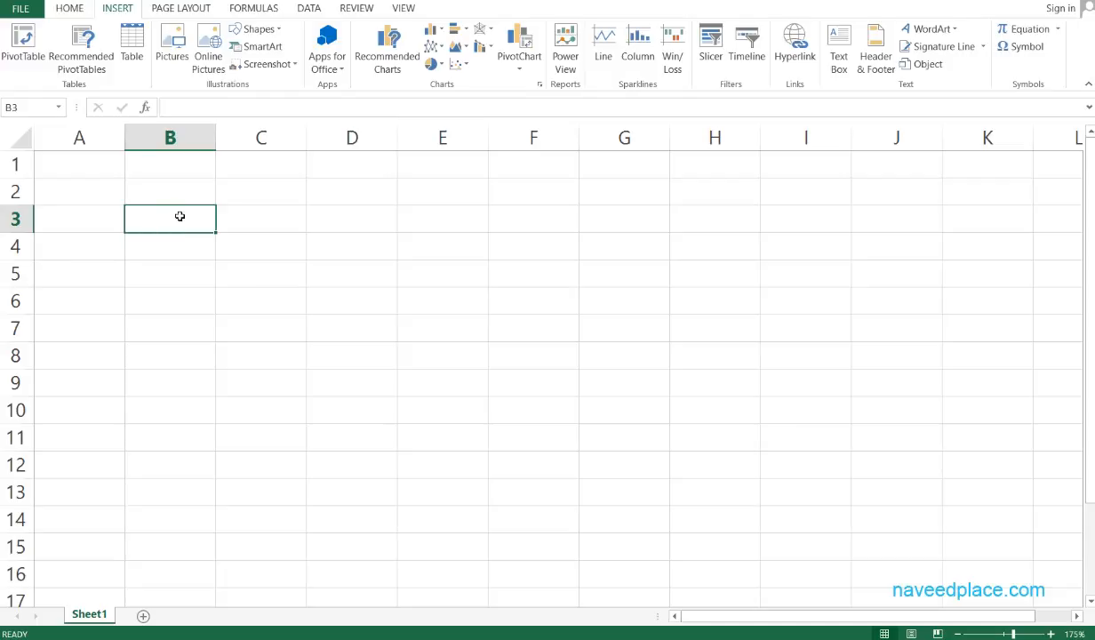
{"action": "type", "text": "Cl"}
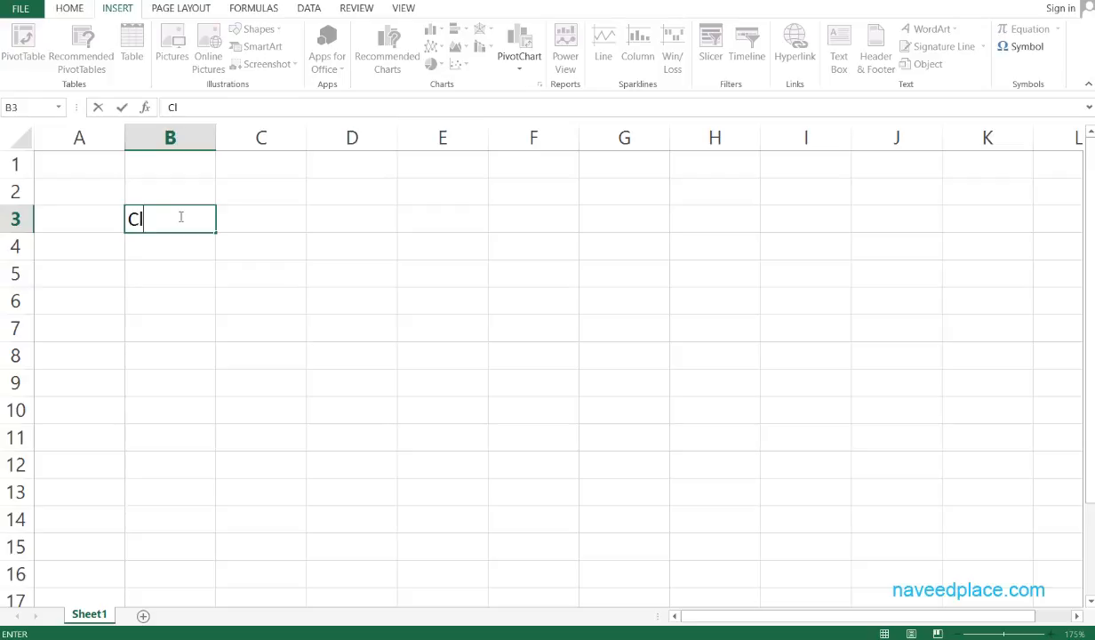
{"action": "type", "text": "ick Here"}
{"action": "key", "text": "Return"}
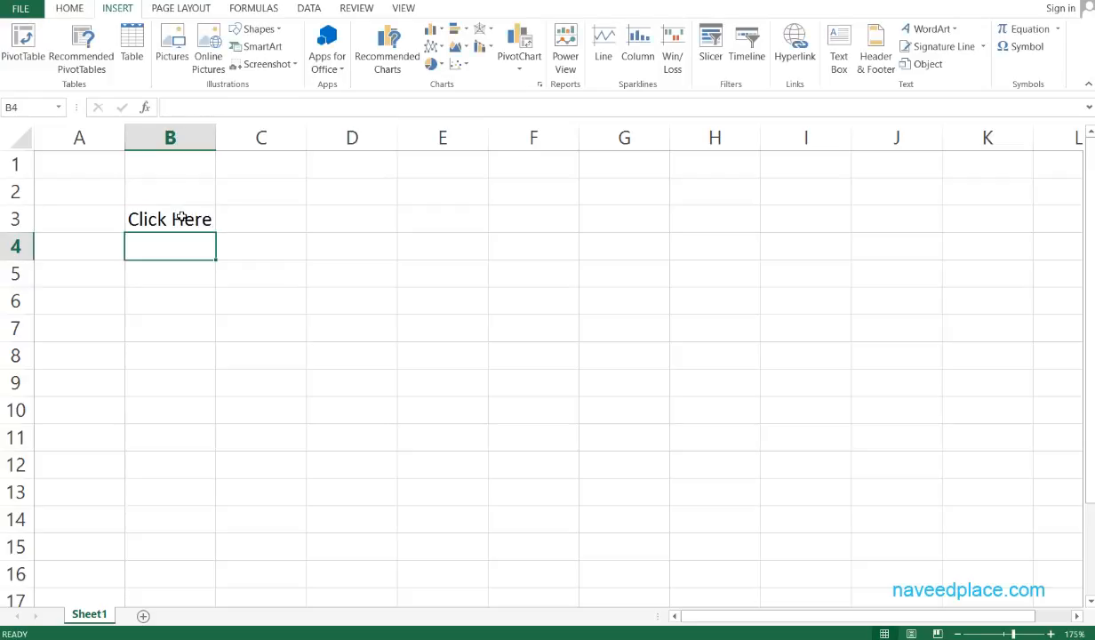
{"action": "left_click", "coordinate": [69, 8]}
{"action": "left_click", "coordinate": [174, 219]}
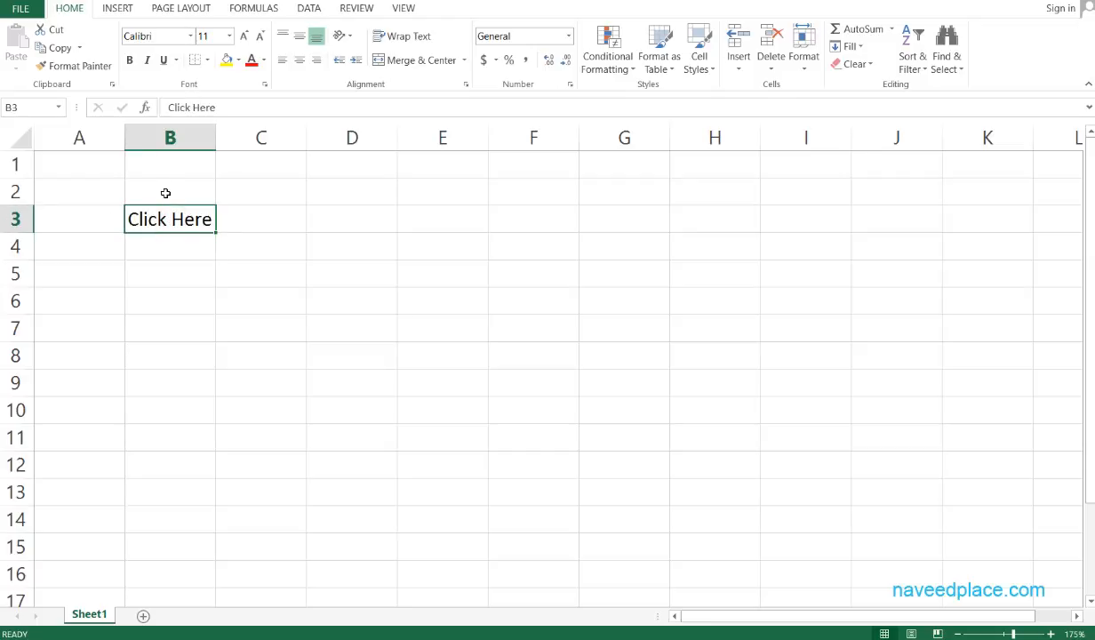
{"action": "left_click", "coordinate": [180, 248]}
{"action": "double_click", "coordinate": [184, 220]}
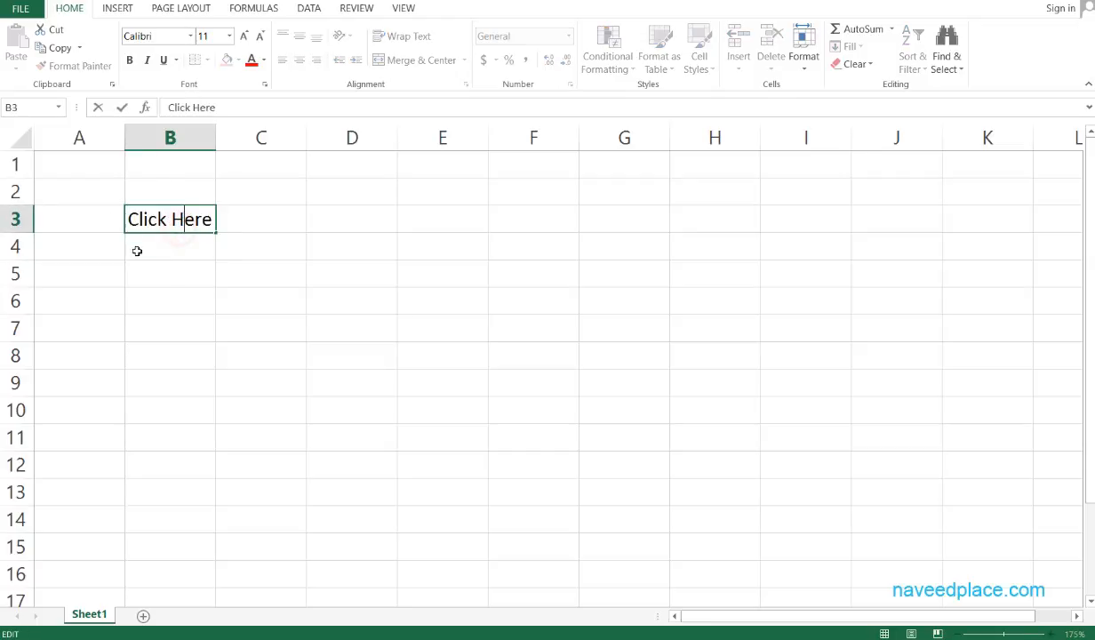
{"action": "left_click", "coordinate": [114, 9]}
{"action": "left_click", "coordinate": [423, 331]}
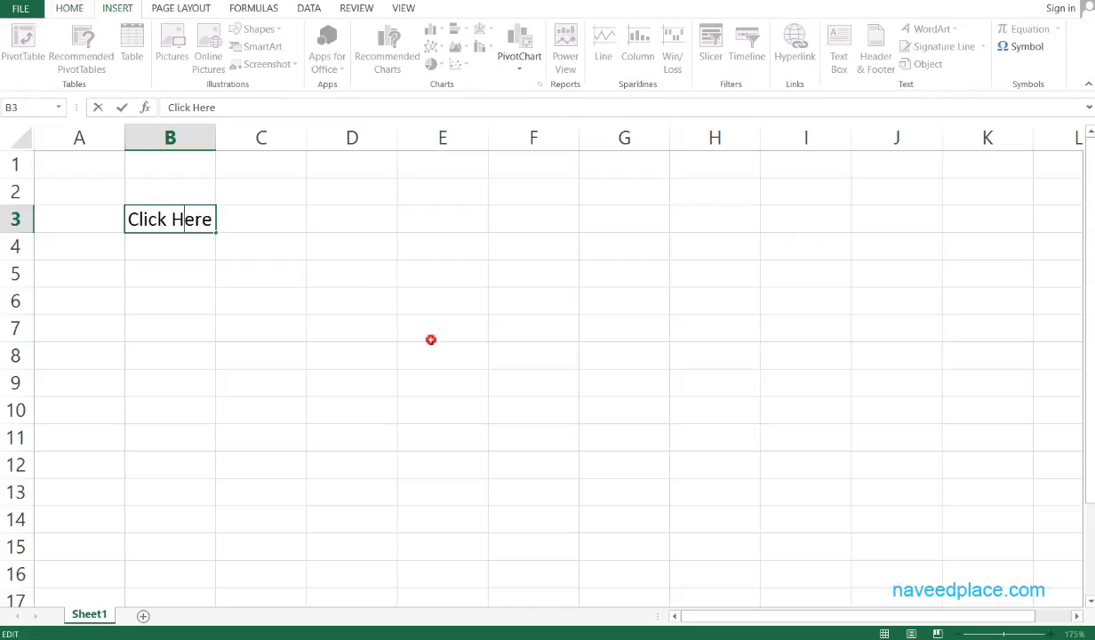
{"action": "left_click", "coordinate": [162, 224]}
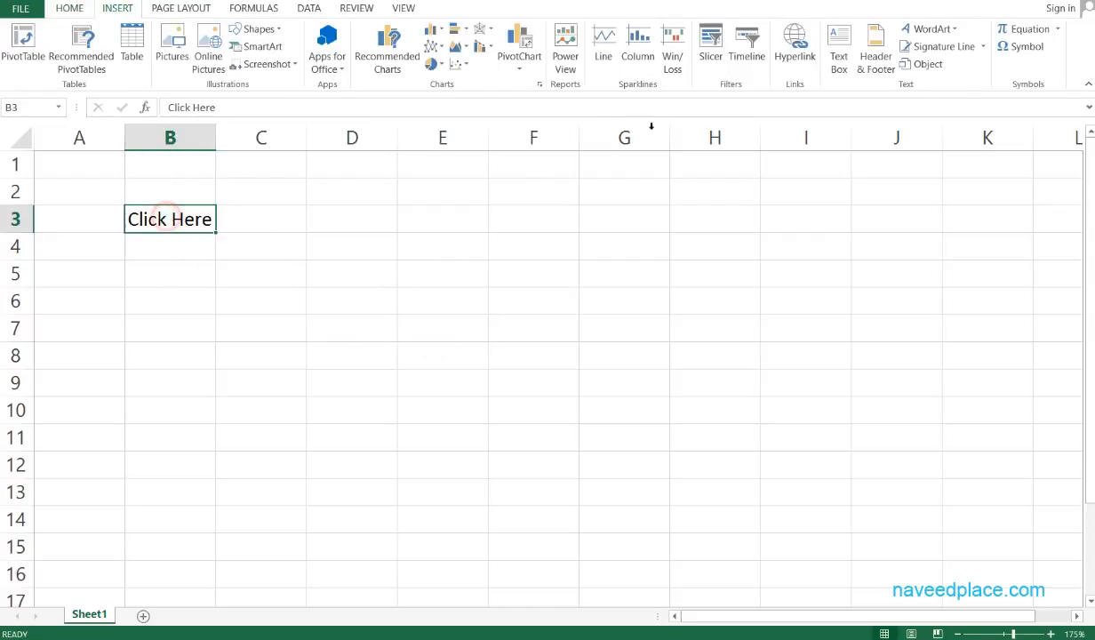
{"action": "left_click", "coordinate": [804, 67]}
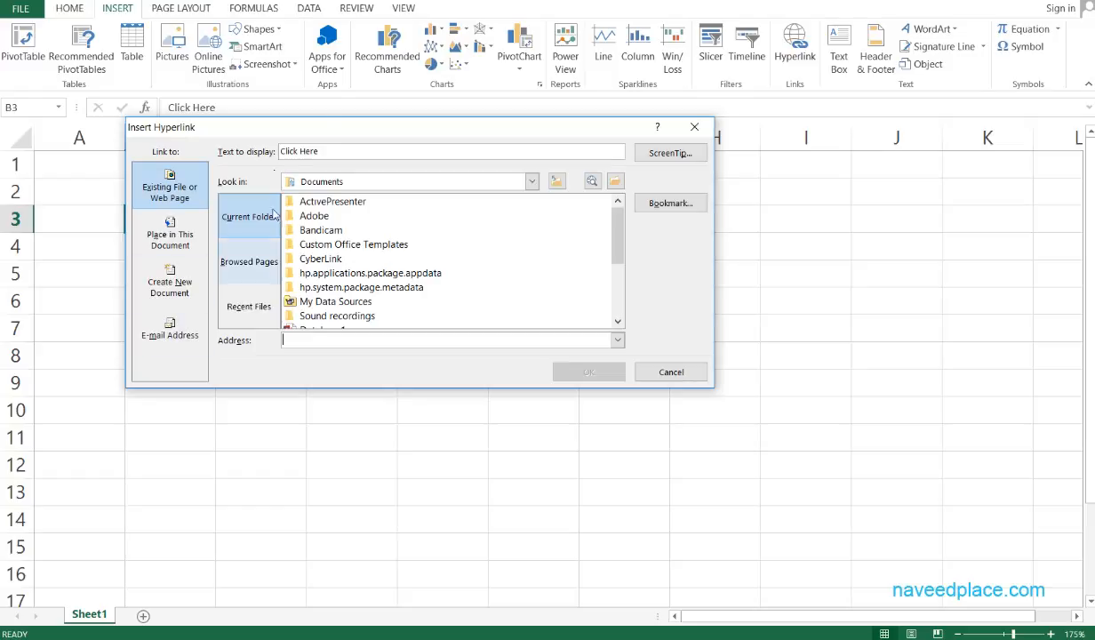
{"action": "left_click_drag", "start_coordinate": [325, 136], "coordinate": [560, 279]}
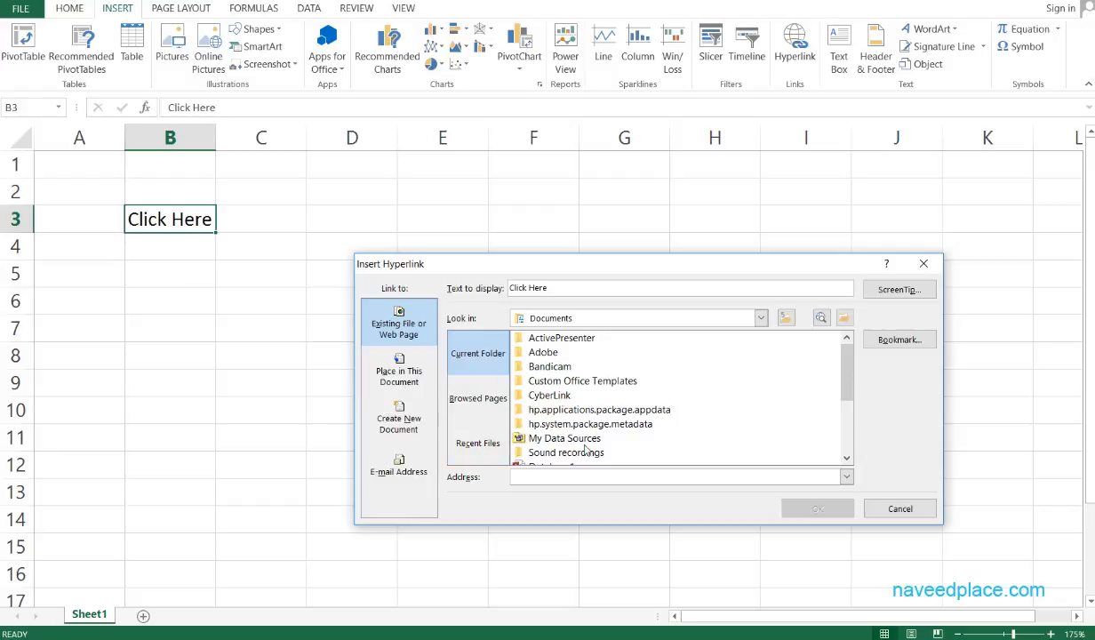
{"action": "double_click", "coordinate": [567, 381]}
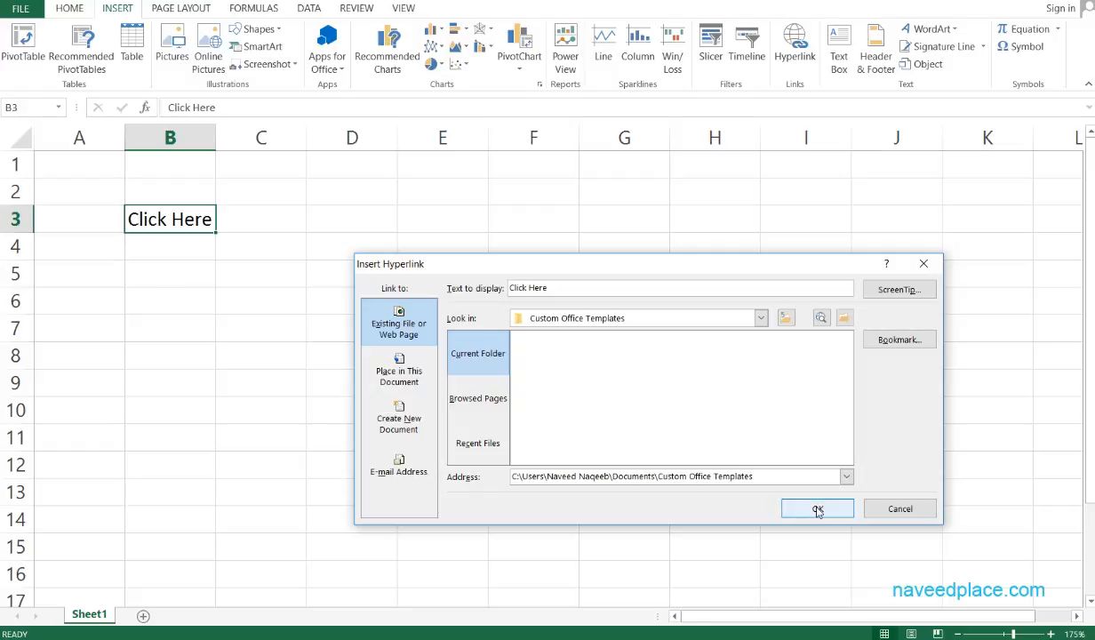
{"action": "left_click", "coordinate": [922, 263]}
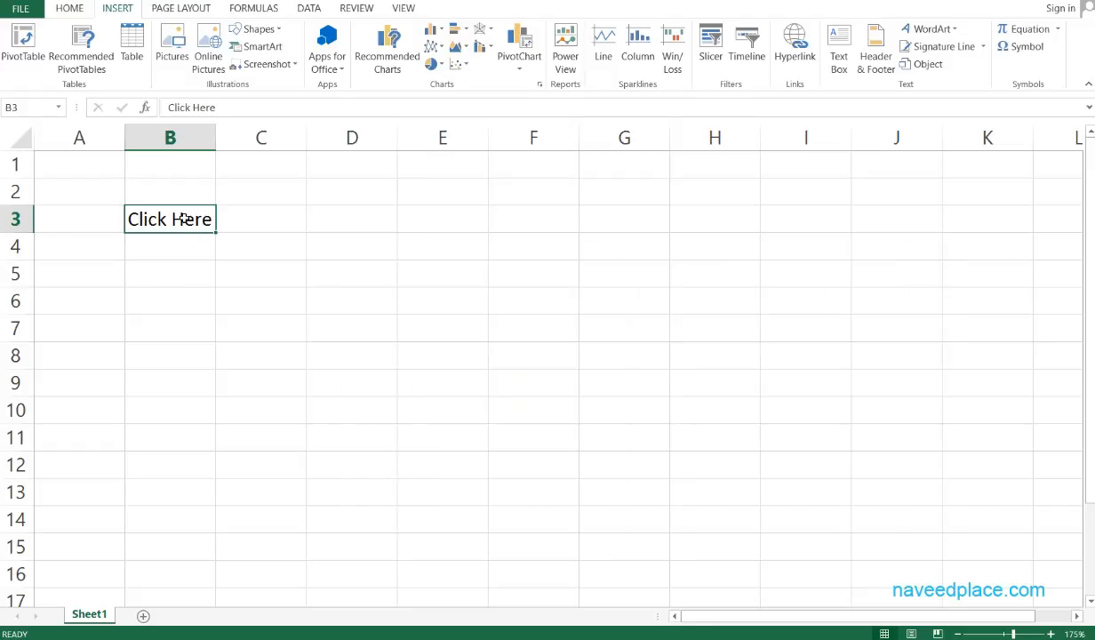
- Insert a hyperlink in cell B3 that points to the Custom Office Templates folder in Documents
{"action": "left_click", "coordinate": [795, 53]}
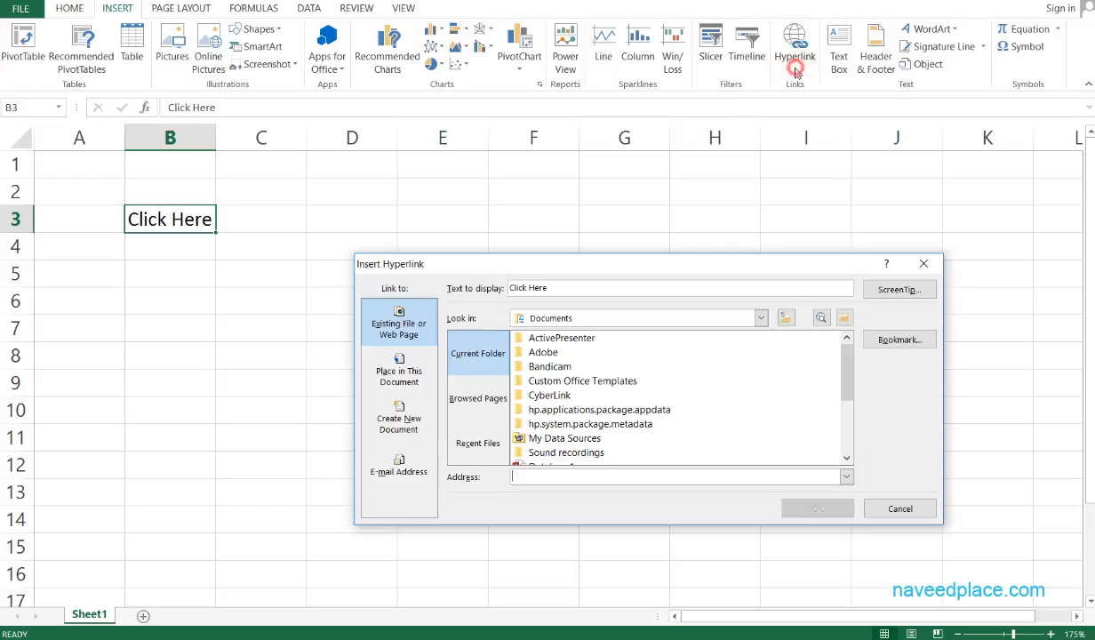
{"action": "left_click", "coordinate": [560, 382]}
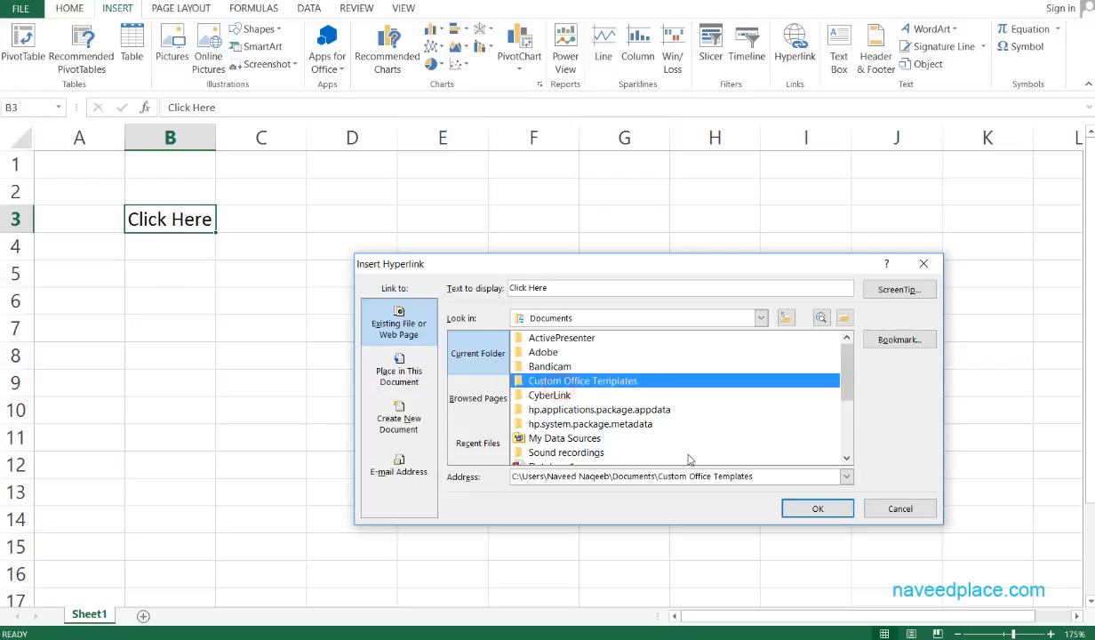
{"action": "left_click", "coordinate": [816, 510]}
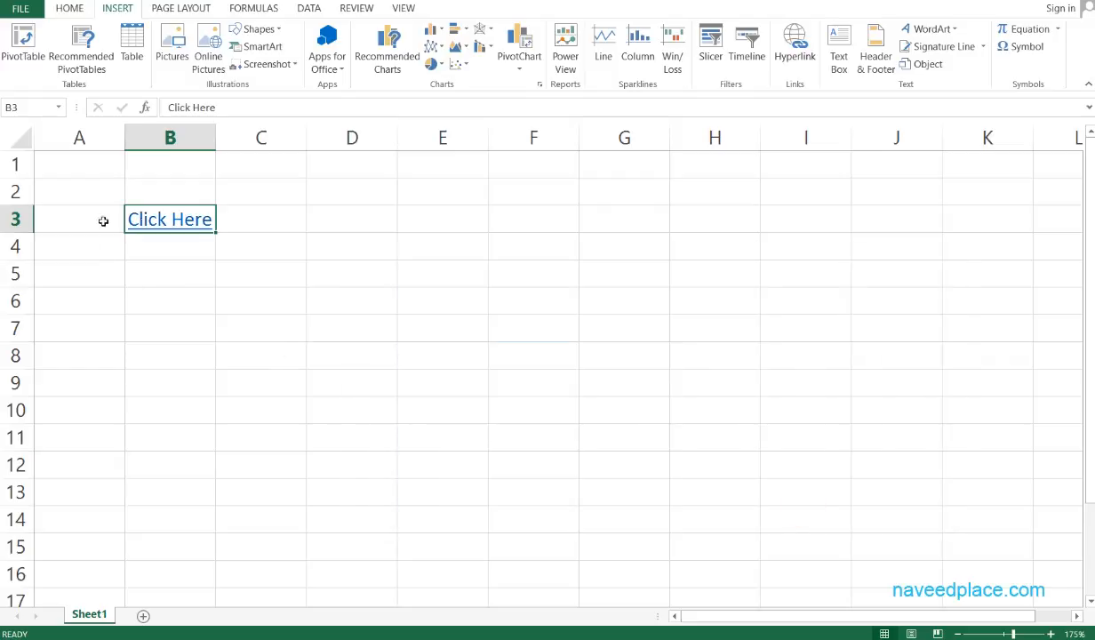
- Follow the "Click Here" hyperlink in cell B3 to test its target
{"action": "left_click", "coordinate": [168, 226]}
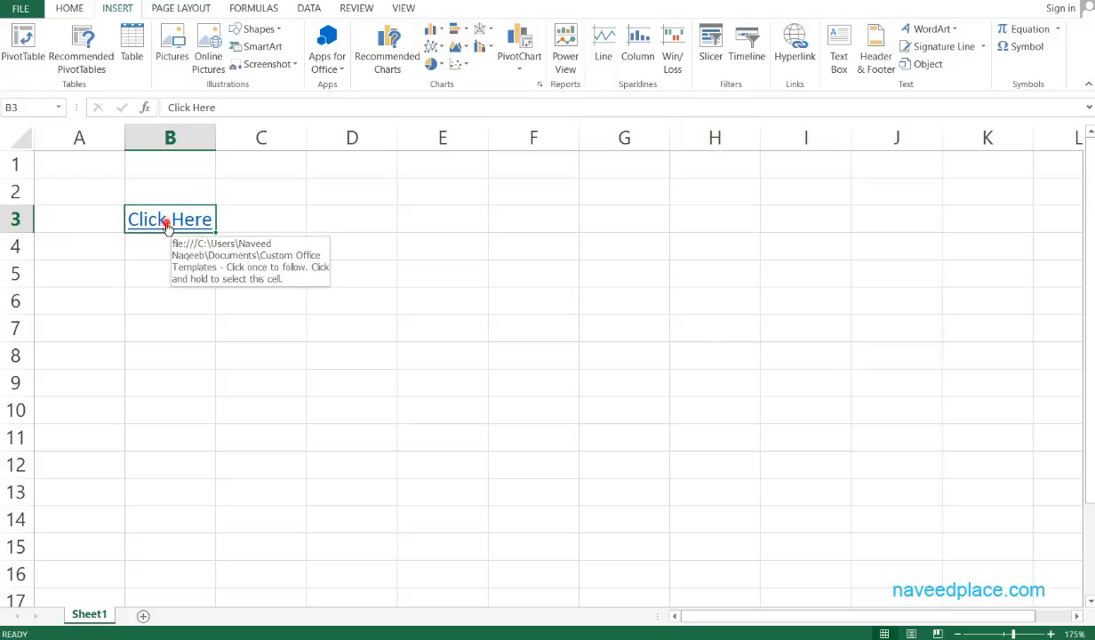
{"action": "left_click", "coordinate": [590, 392]}
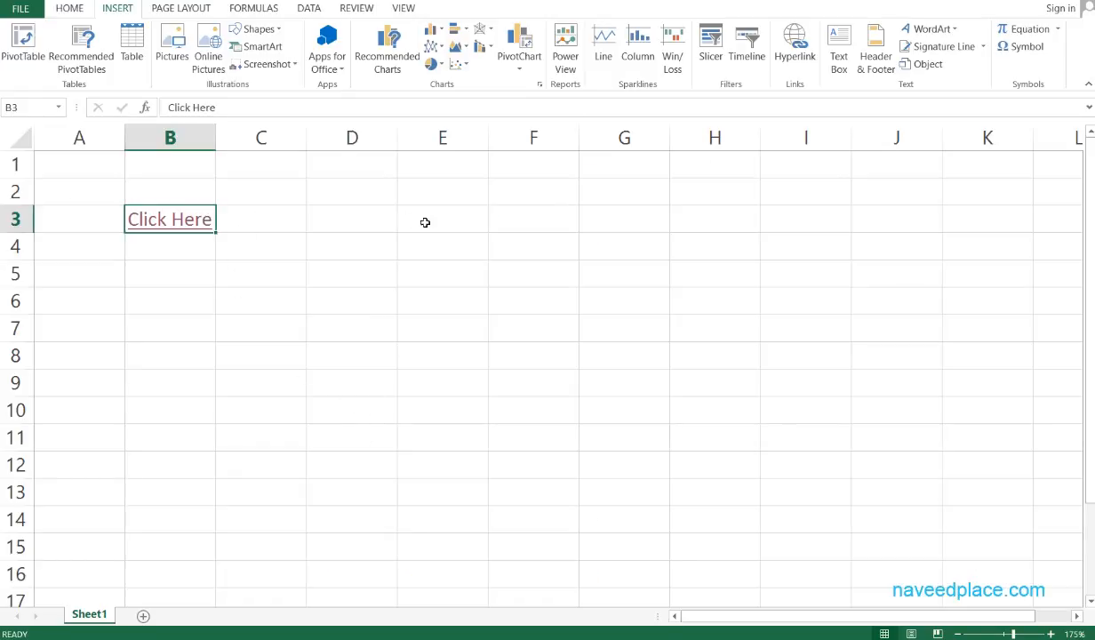
- Draw an empty text box about 2.04" high and 1.38" wide across columns E to G, rows 5 to 15
{"action": "left_click", "coordinate": [190, 277]}
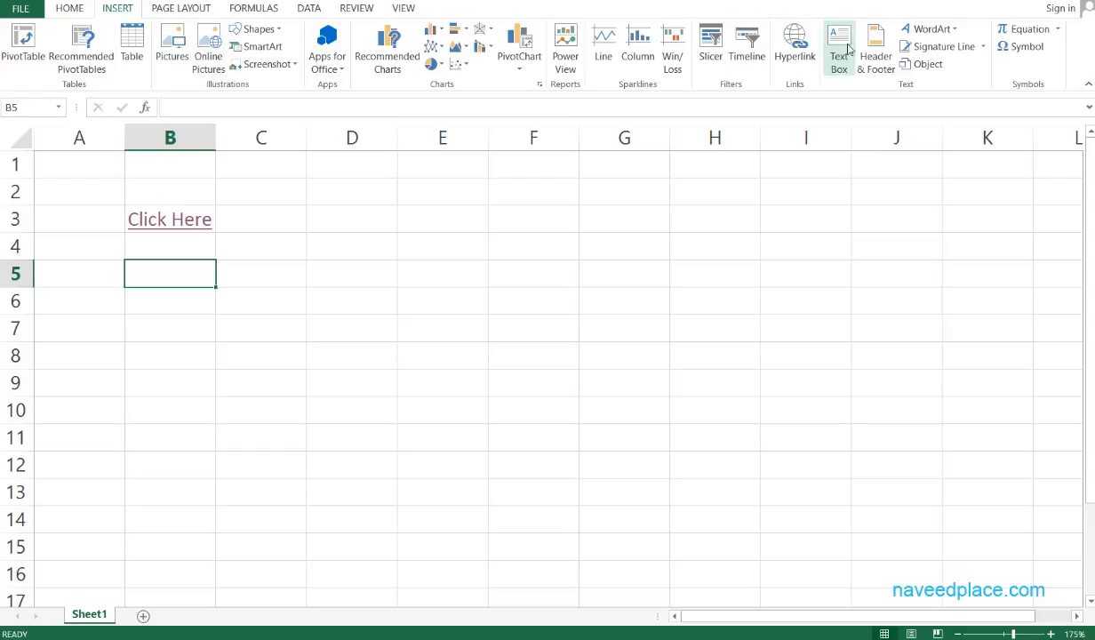
{"action": "left_click", "coordinate": [839, 46]}
{"action": "left_click_drag", "start_coordinate": [445, 280], "coordinate": [634, 558]}
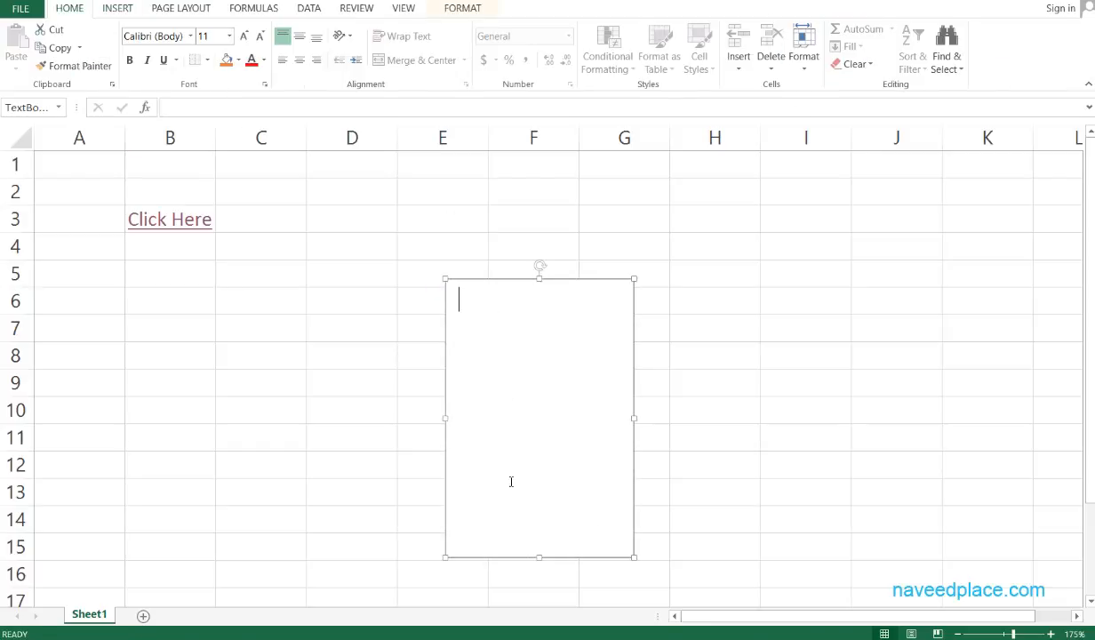
{"action": "left_click", "coordinate": [450, 10]}
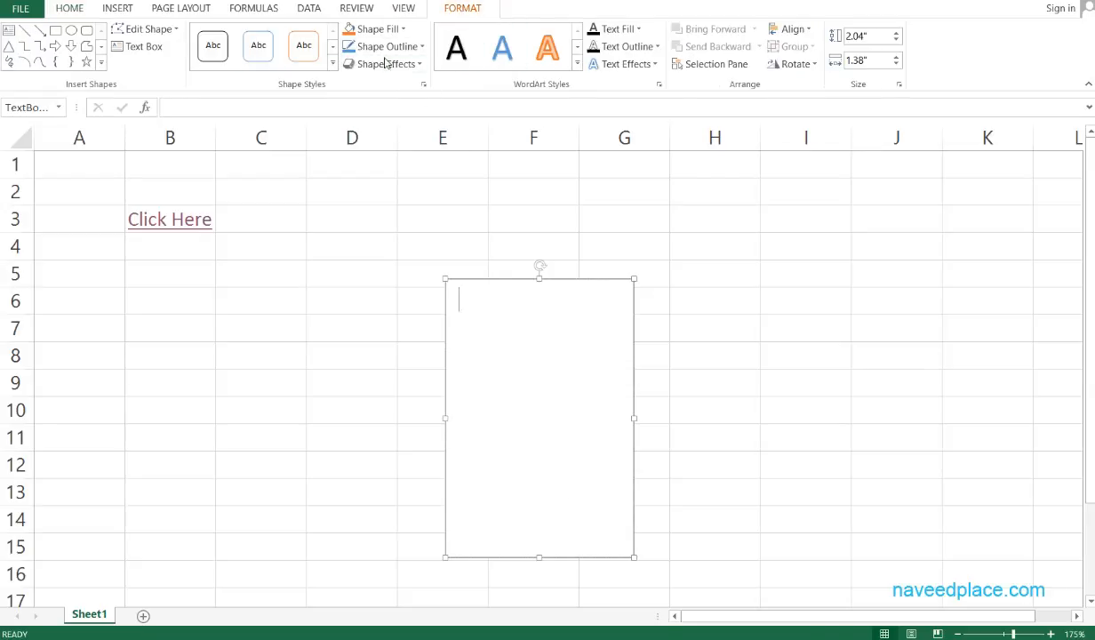
- Draw a "No" symbol shape about 1.52" high and 1.12" wide over columns H and I, beside the text box
{"action": "left_click", "coordinate": [120, 9]}
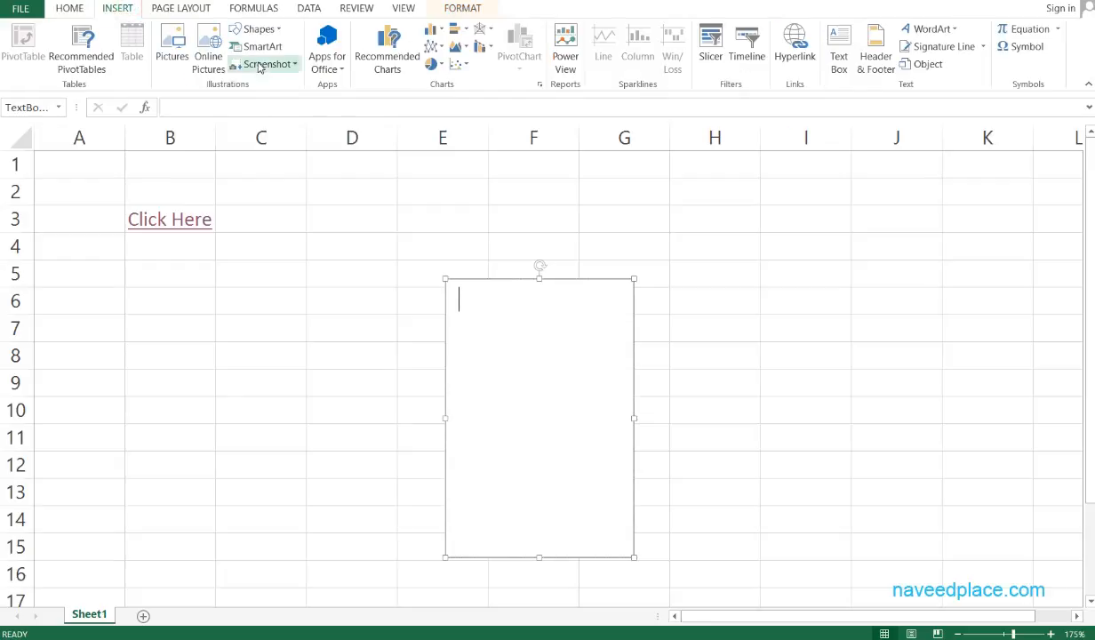
{"action": "left_click", "coordinate": [257, 30]}
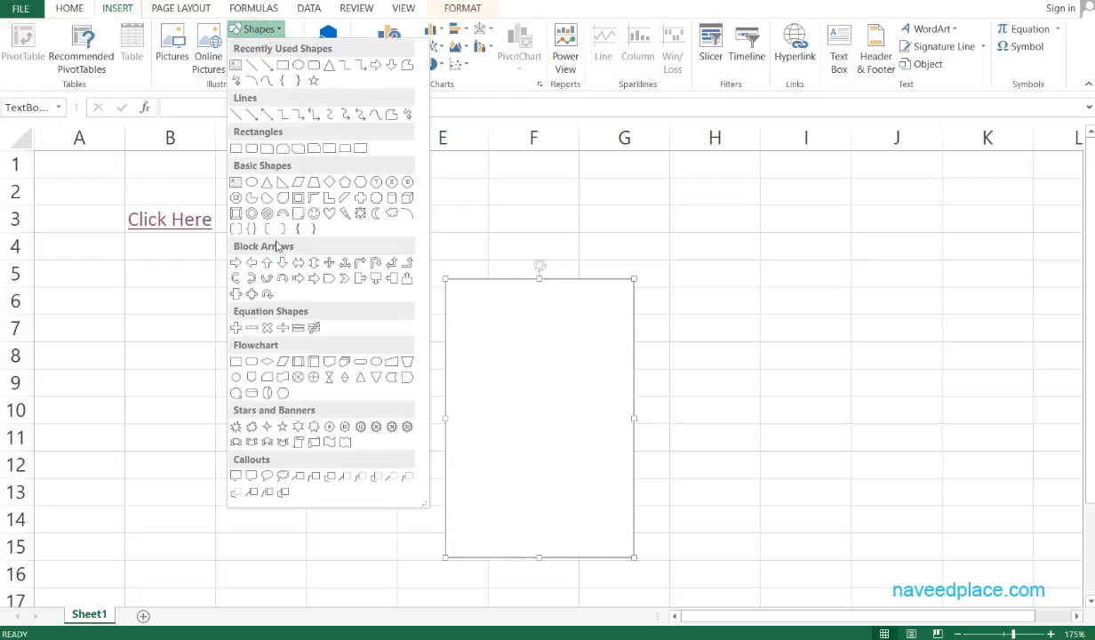
{"action": "left_click", "coordinate": [263, 215]}
{"action": "mouse_move", "coordinate": [677, 225]}
{"action": "left_mouse_down"}
{"action": "mouse_move", "coordinate": [773, 381]}
{"action": "mouse_move", "coordinate": [830, 434]}
{"action": "left_mouse_up"}
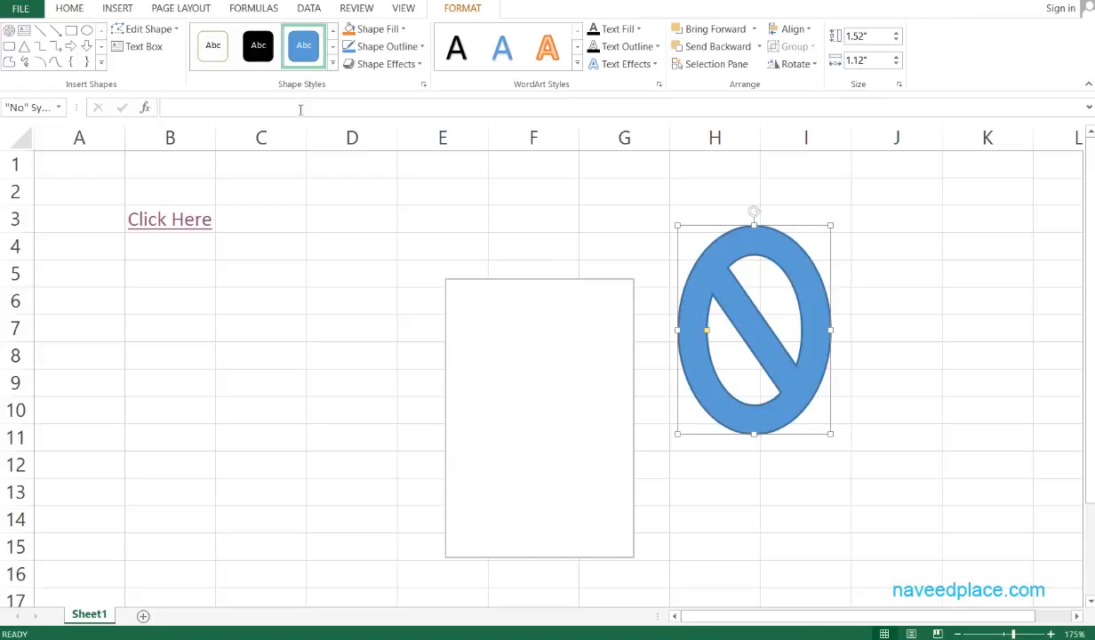
{"action": "left_click", "coordinate": [121, 9]}
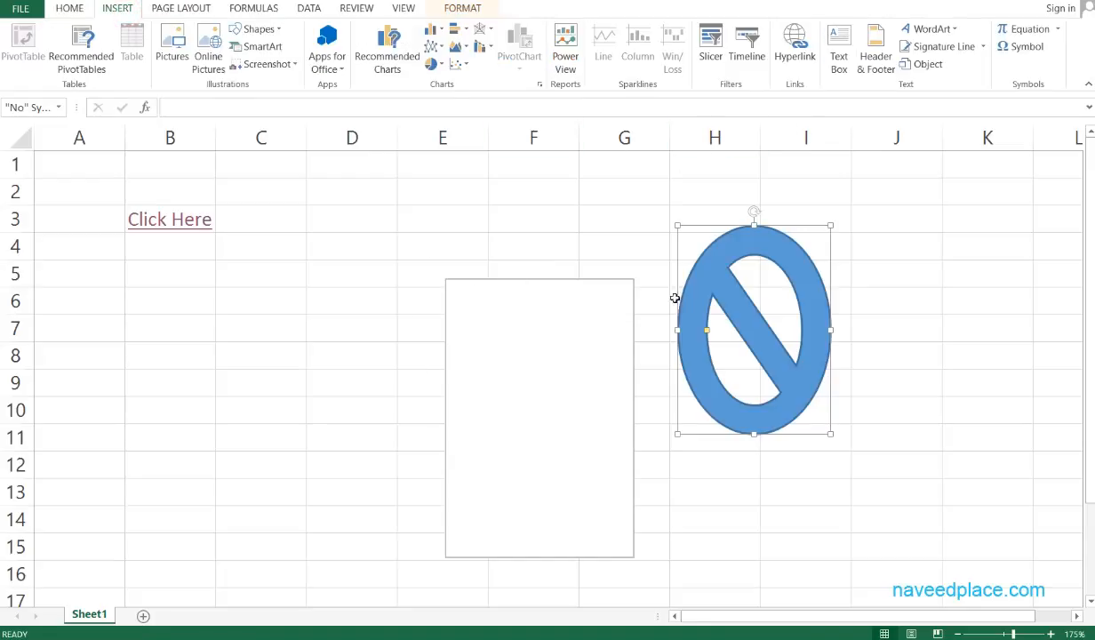
{"action": "left_click_drag", "start_coordinate": [345, 216], "coordinate": [807, 567]}
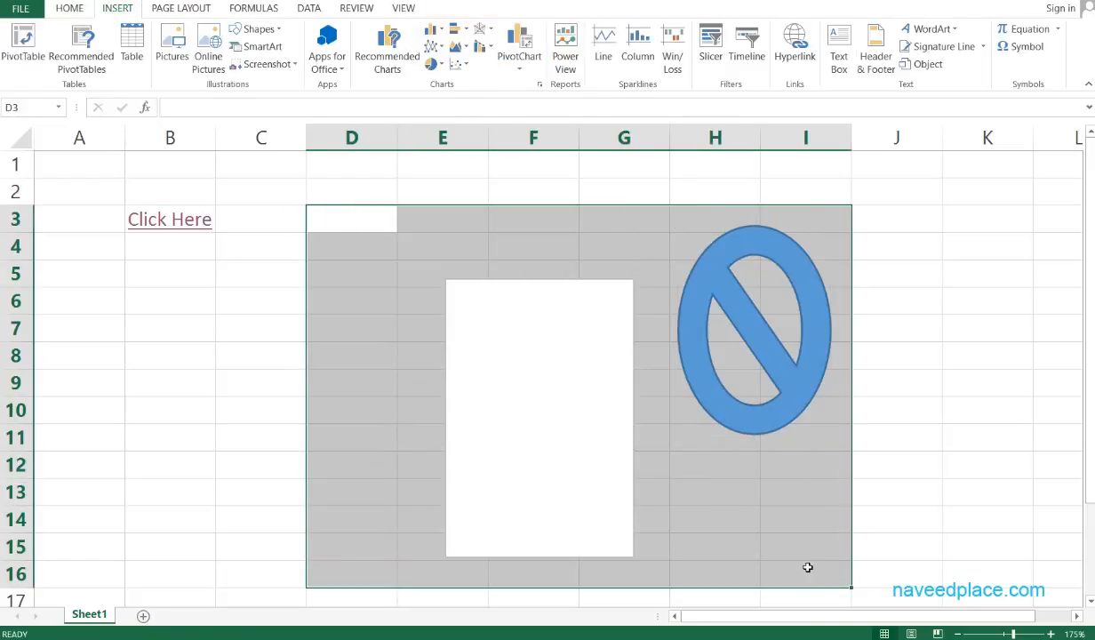
{"action": "left_click", "coordinate": [442, 461]}
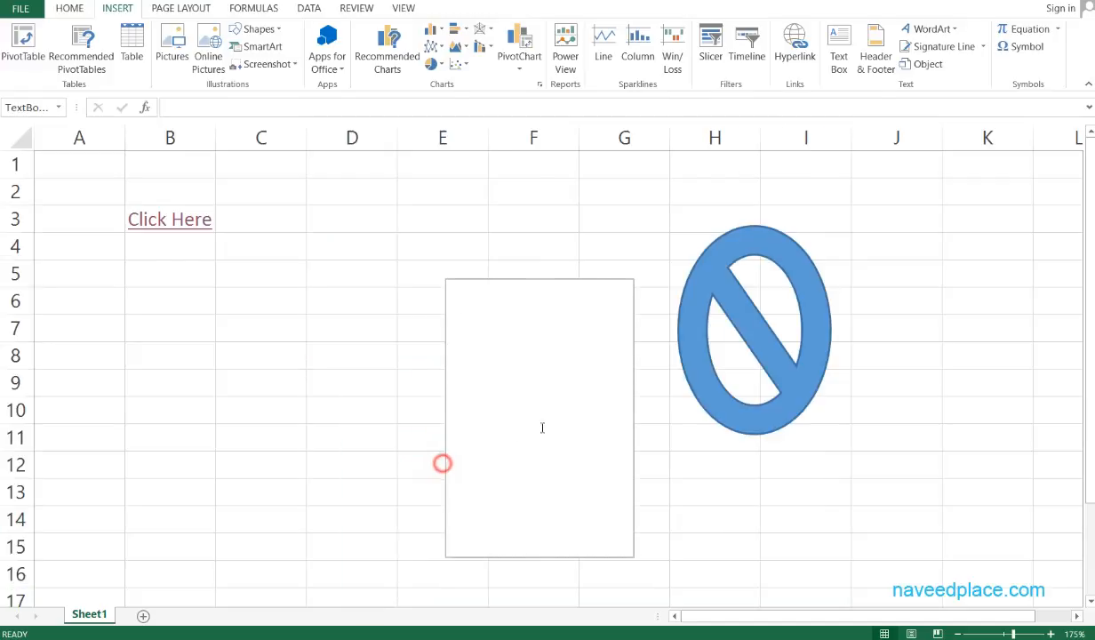
{"action": "left_click", "coordinate": [545, 422]}
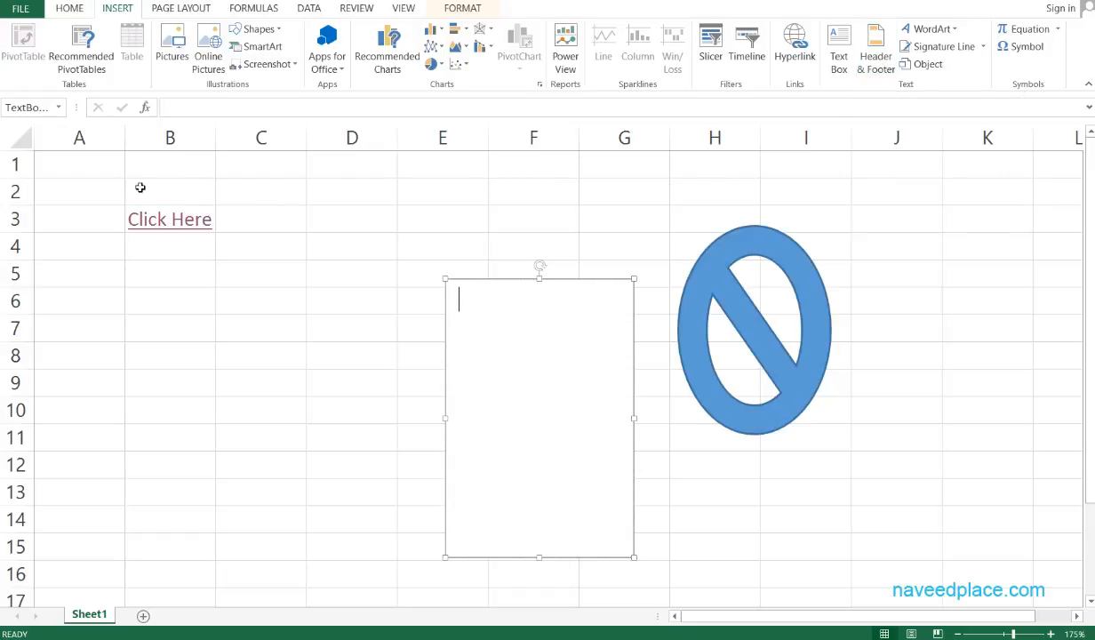
{"action": "left_click_drag", "start_coordinate": [227, 160], "coordinate": [795, 166]}
{"action": "left_click_drag", "start_coordinate": [332, 594], "coordinate": [718, 596]}
{"action": "left_click_drag", "start_coordinate": [318, 161], "coordinate": [825, 174]}
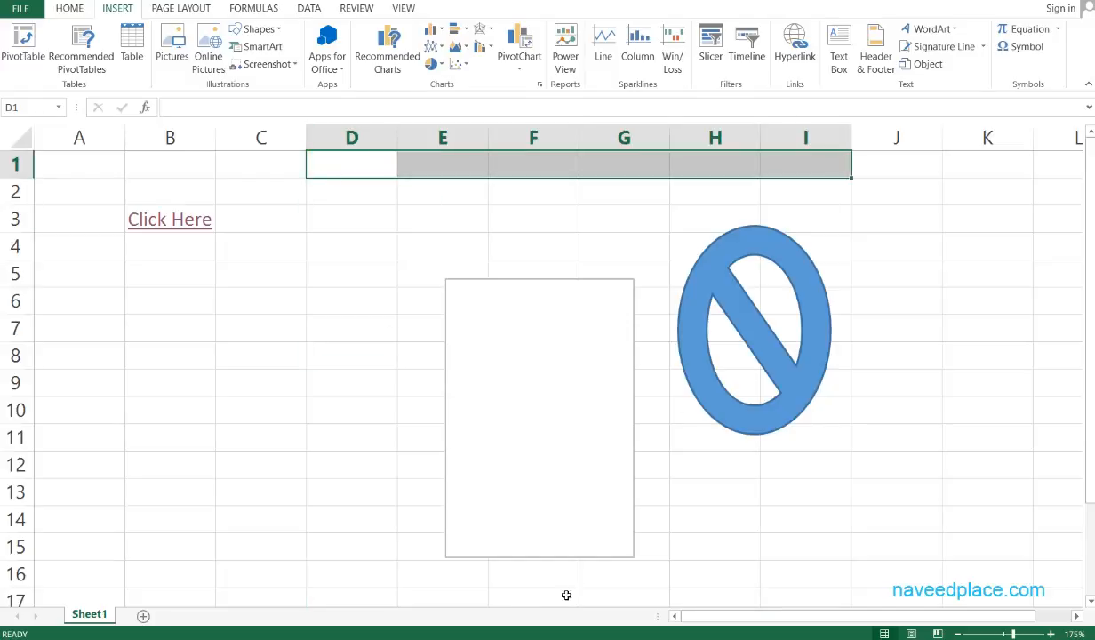
{"action": "left_click_drag", "start_coordinate": [408, 595], "coordinate": [514, 593]}
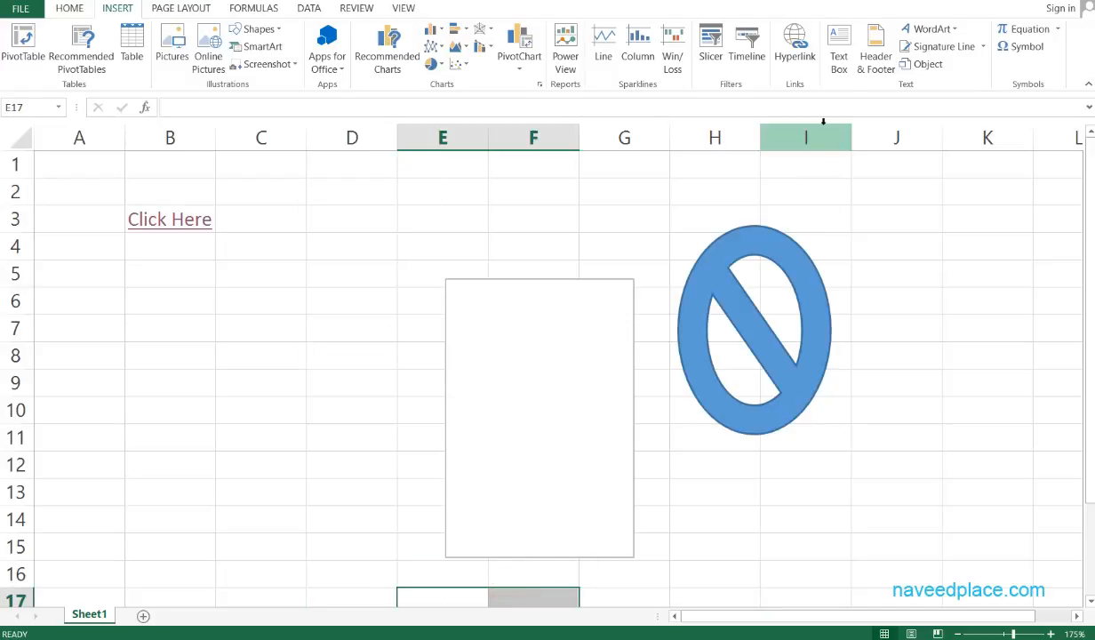
- Add a page header with "sasa" in the left section, "asasas" in the centre and "asasasasa" in the right
{"action": "left_click", "coordinate": [875, 69]}
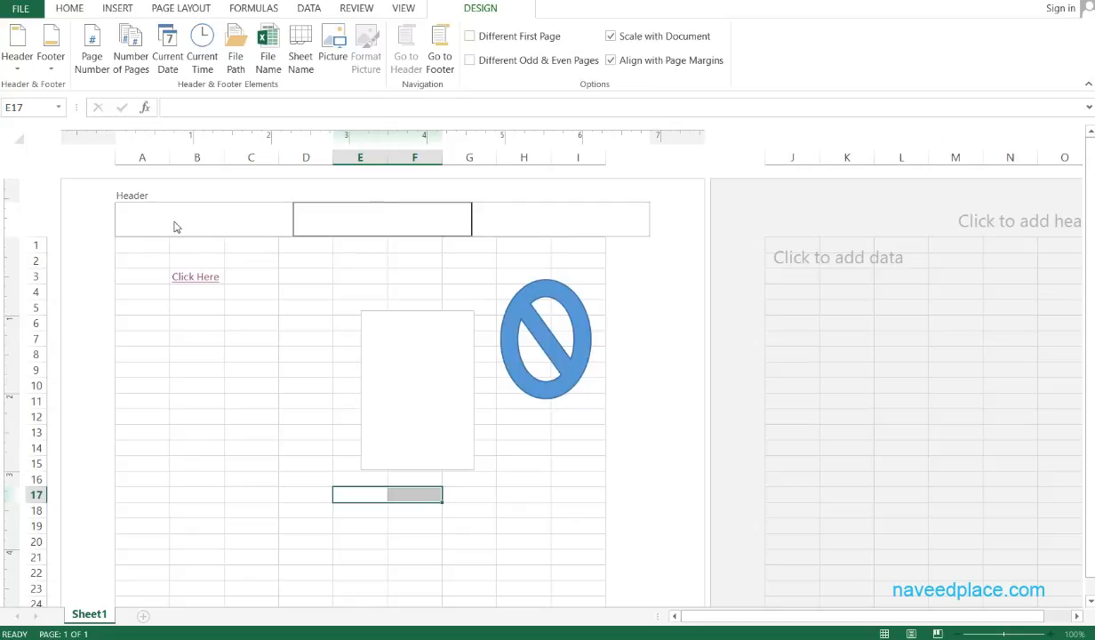
{"action": "left_click", "coordinate": [165, 222]}
{"action": "type", "text": "sa"}
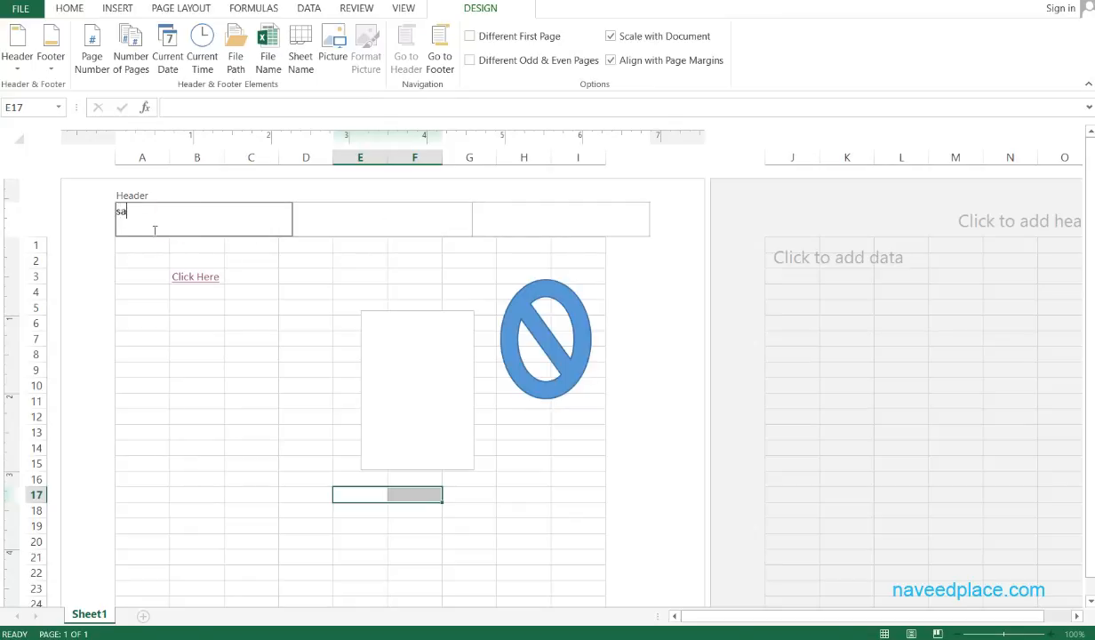
{"action": "type", "text": "sa"}
{"action": "left_click", "coordinate": [367, 222]}
{"action": "type", "text": "sasa"}
{"action": "left_click", "coordinate": [506, 220]}
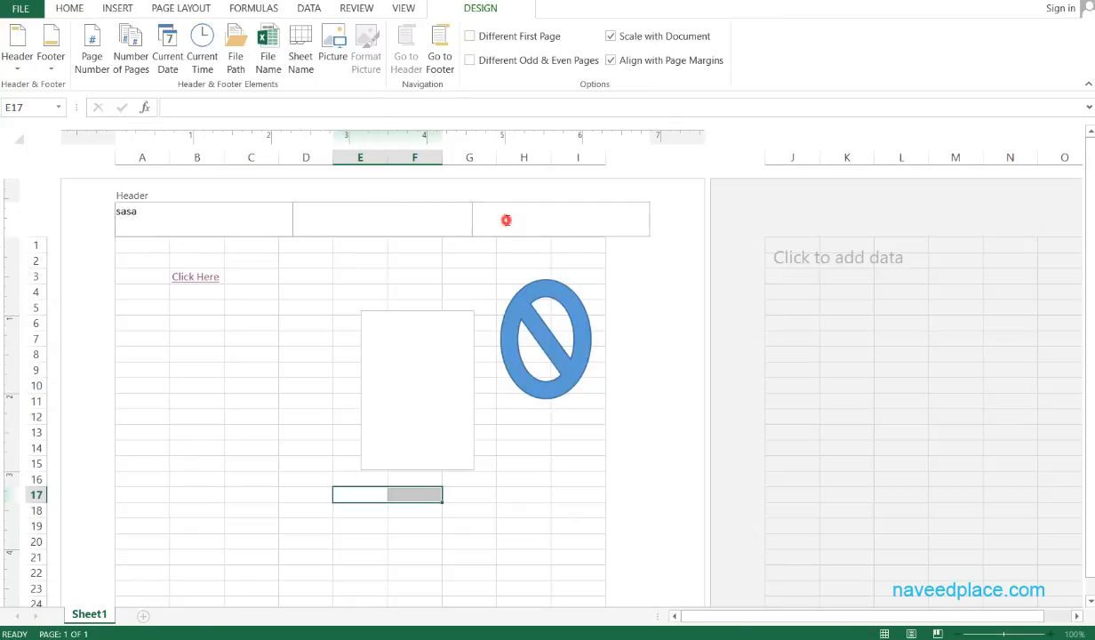
{"action": "type", "text": "asasasasa"}
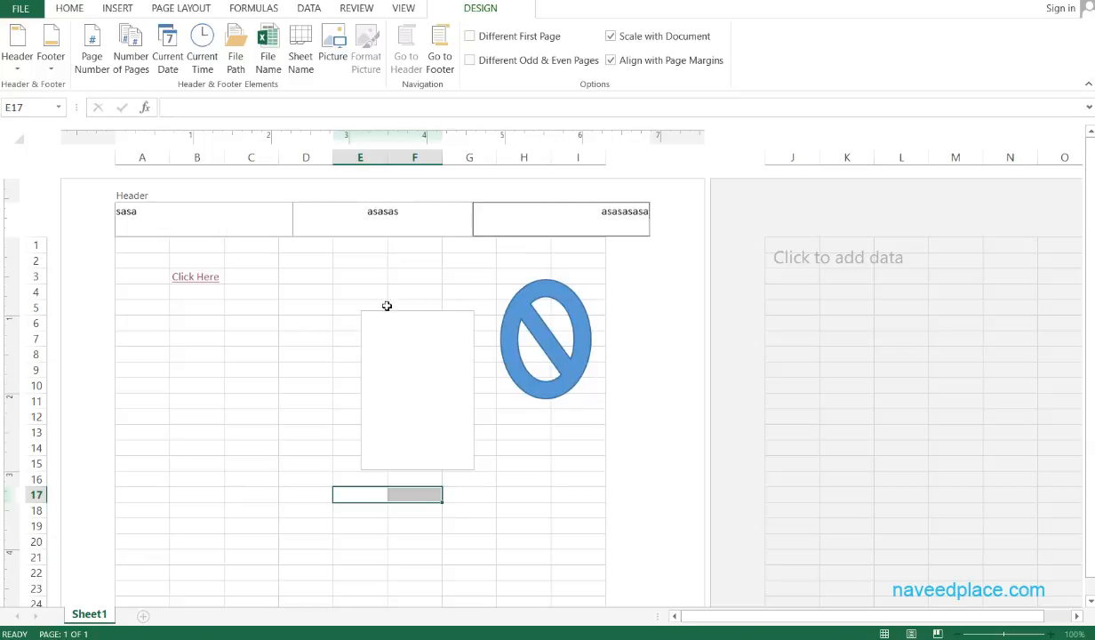
{"action": "left_click", "coordinate": [387, 306]}
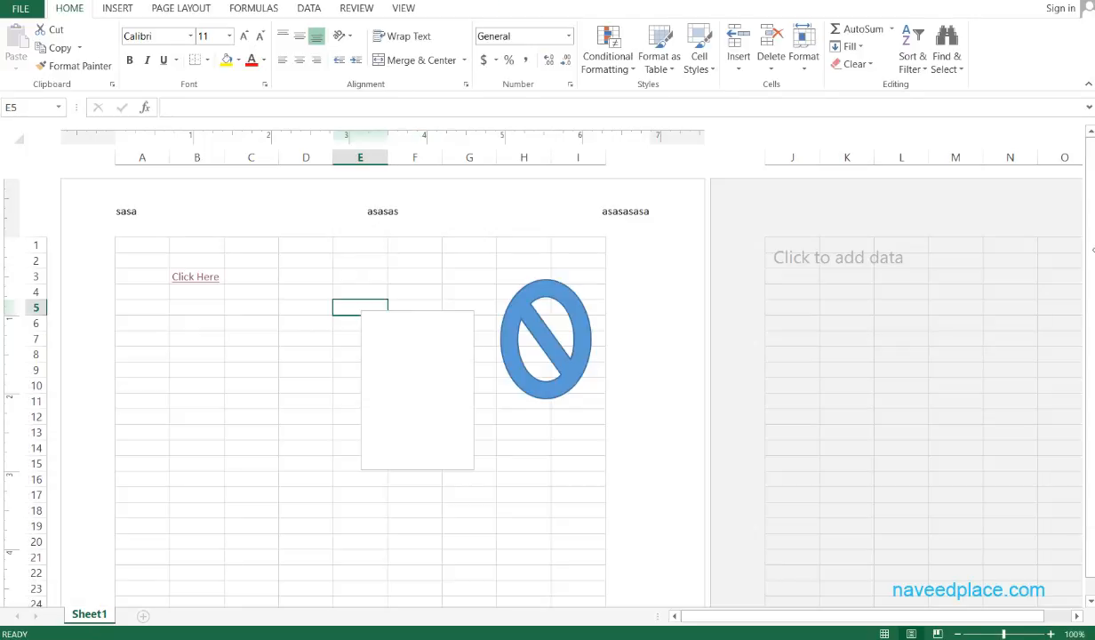
- Look over the paged worksheet and return it from Page Layout to Normal view
{"action": "left_click_drag", "start_coordinate": [1085, 242], "coordinate": [1090, 347]}
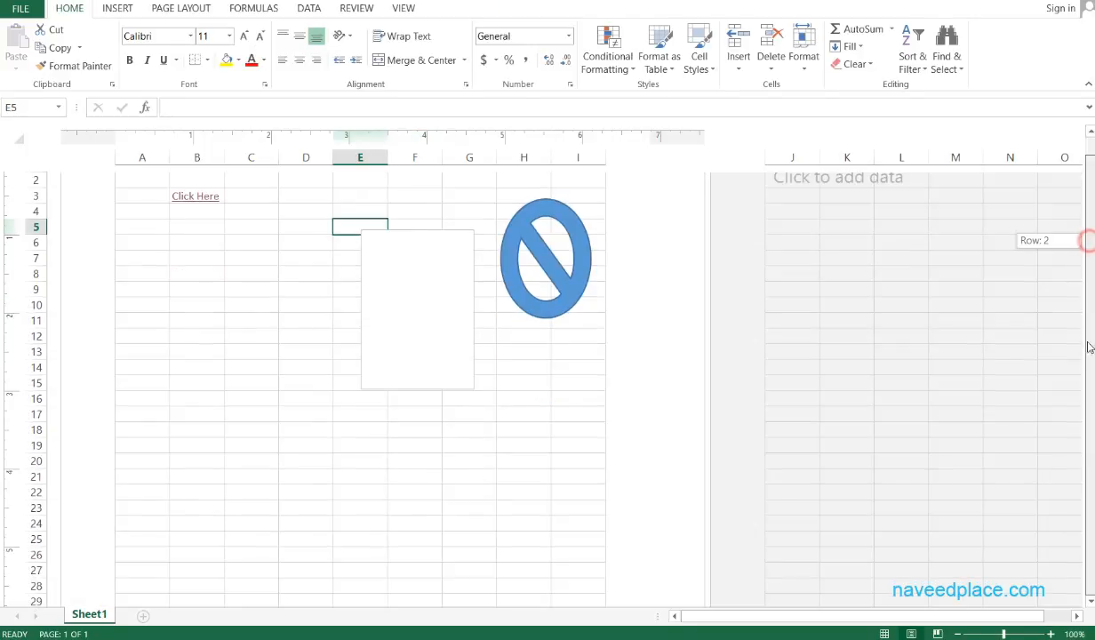
{"action": "left_click", "coordinate": [133, 571]}
{"action": "scroll", "coordinate": [294, 533], "scroll_direction": "down", "scroll_amount": 20}
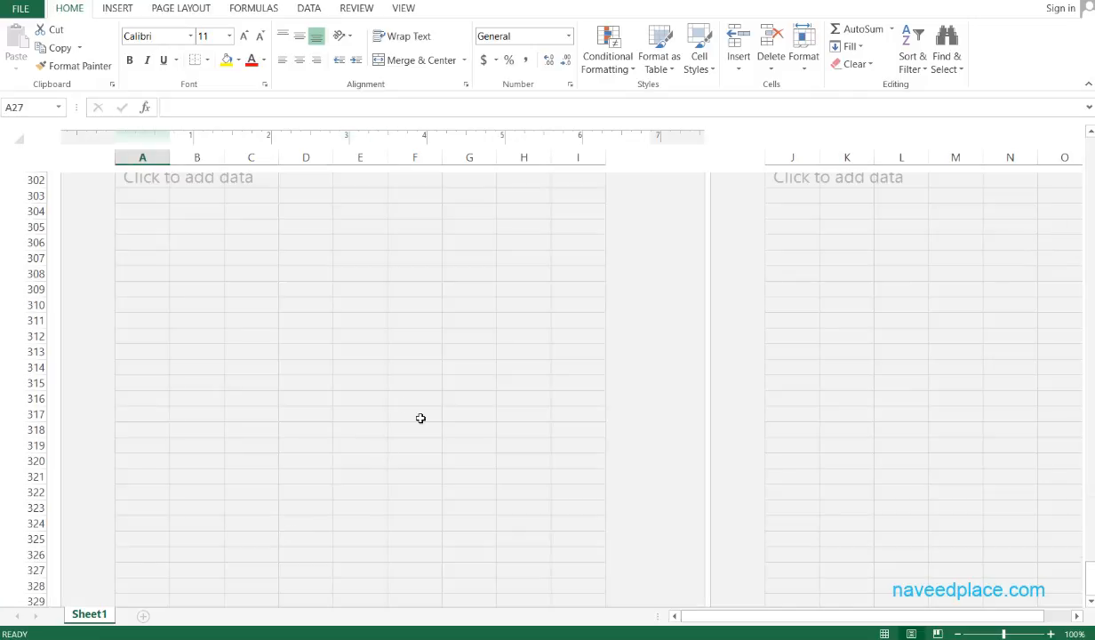
{"action": "scroll", "coordinate": [420, 418], "scroll_direction": "up", "scroll_amount": 20}
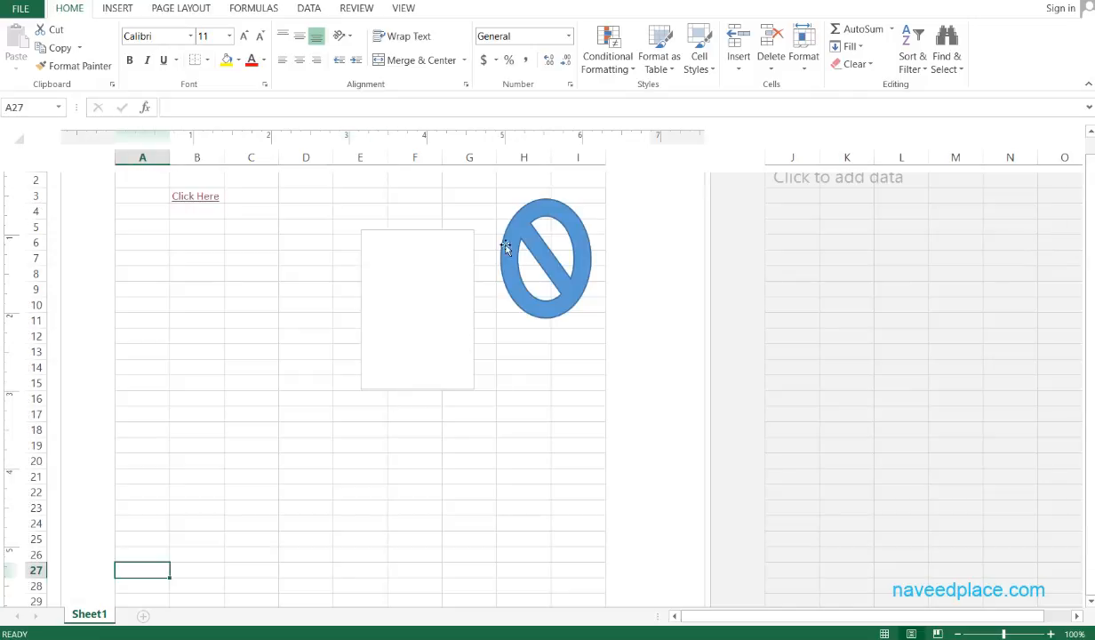
{"action": "left_click", "coordinate": [401, 9]}
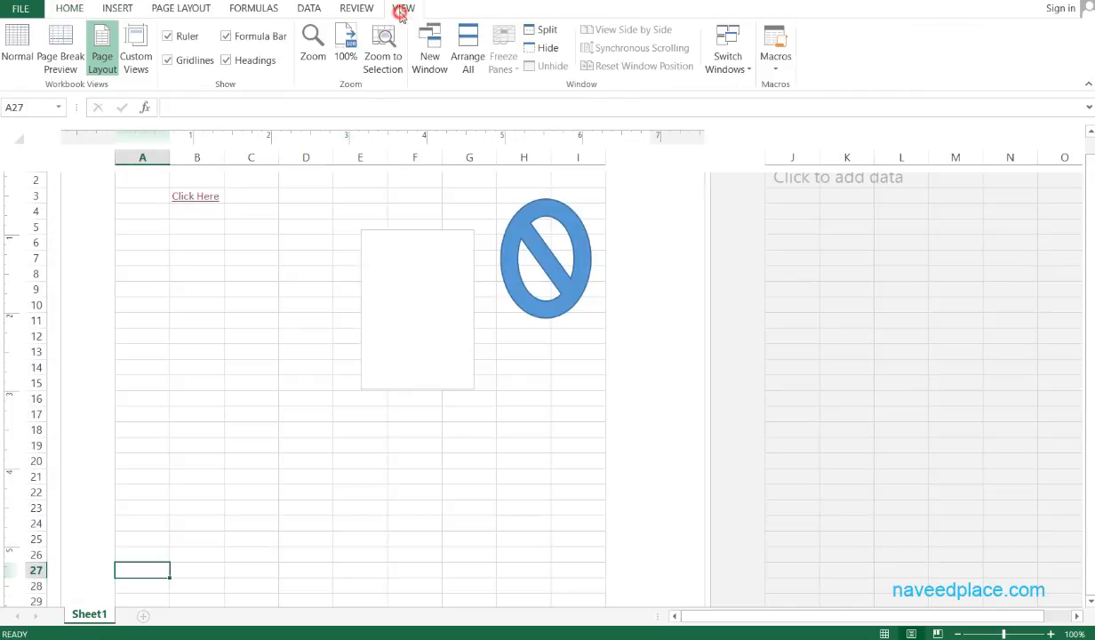
{"action": "left_click", "coordinate": [27, 66]}
{"action": "left_click", "coordinate": [404, 445]}
{"action": "scroll", "coordinate": [403, 446], "scroll_direction": "up", "scroll_amount": 4}
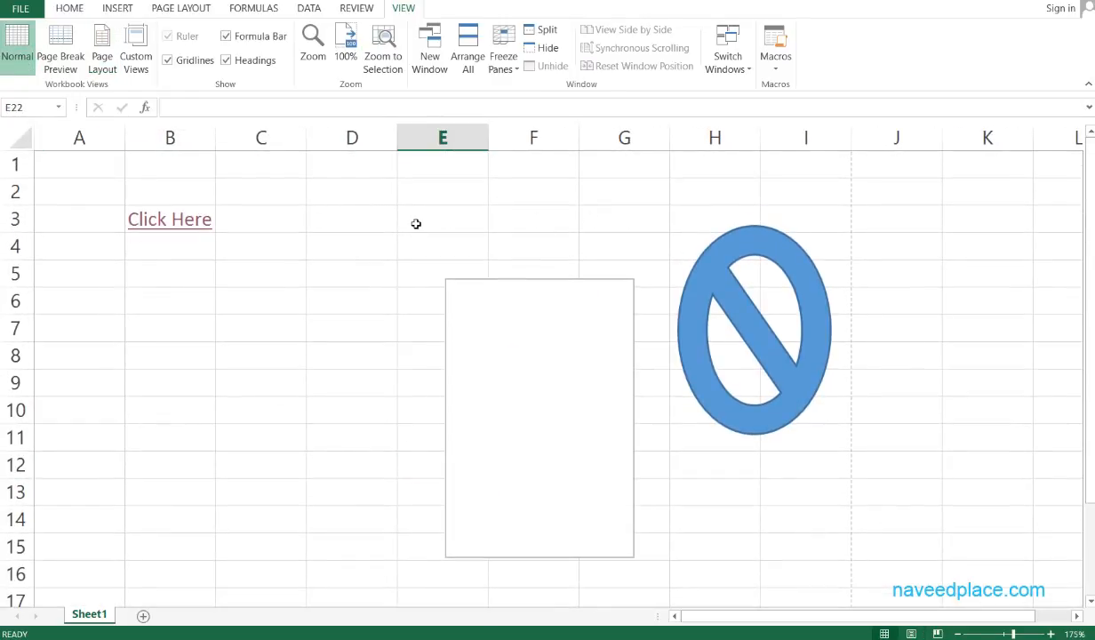
- Examine the header and the foot of the page in an enlarged print preview, and return to the worksheet
{"action": "left_click", "coordinate": [69, 9]}
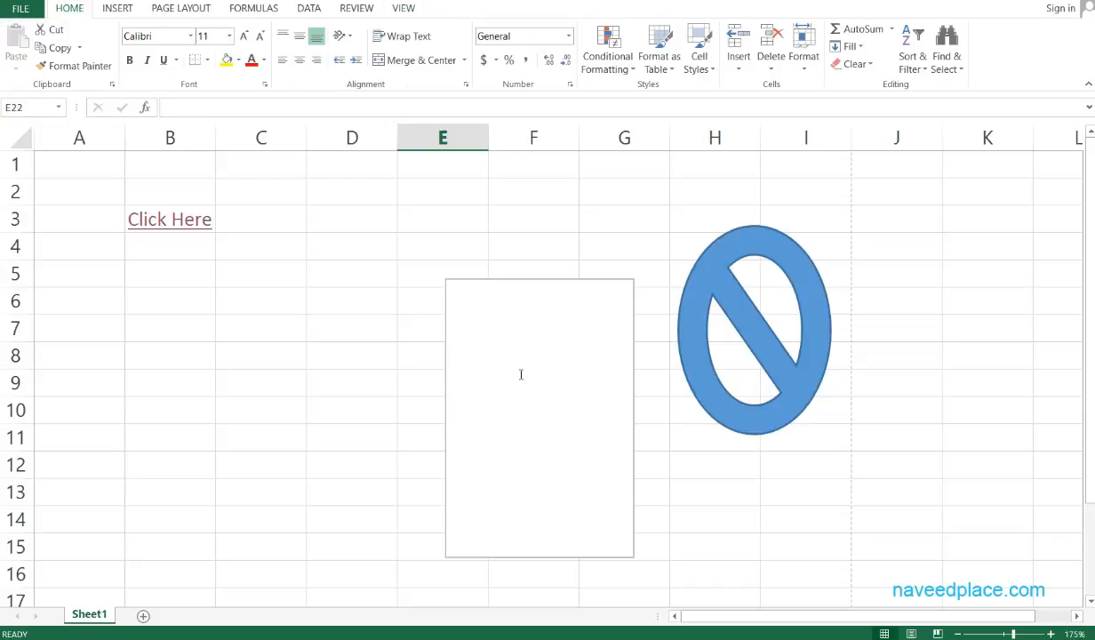
{"action": "left_click", "coordinate": [355, 426]}
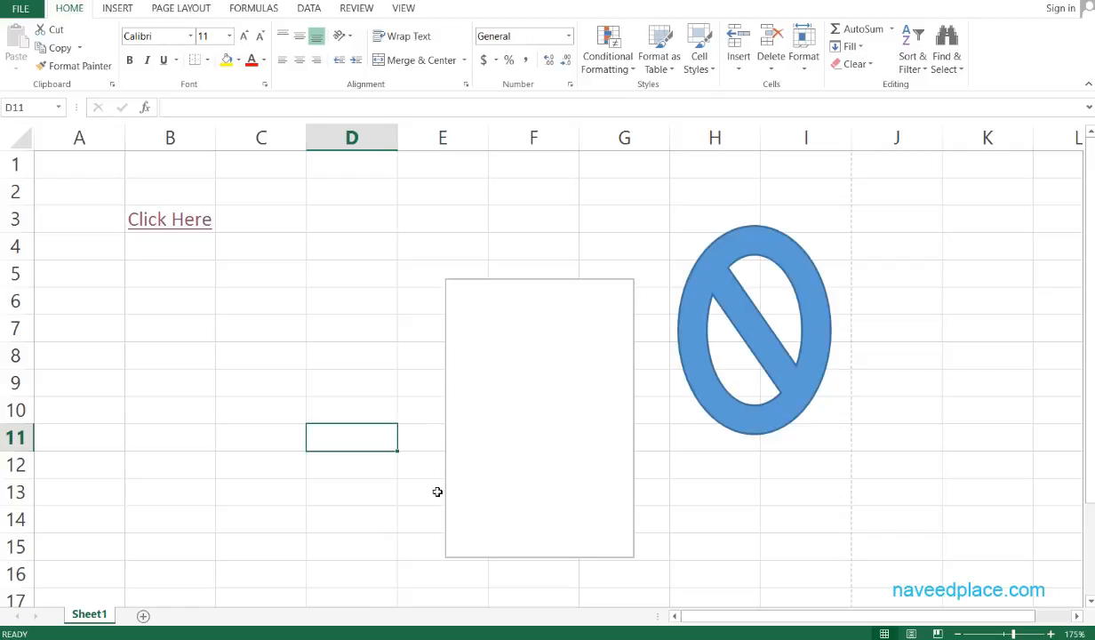
{"action": "key", "text": "ctrl+p"}
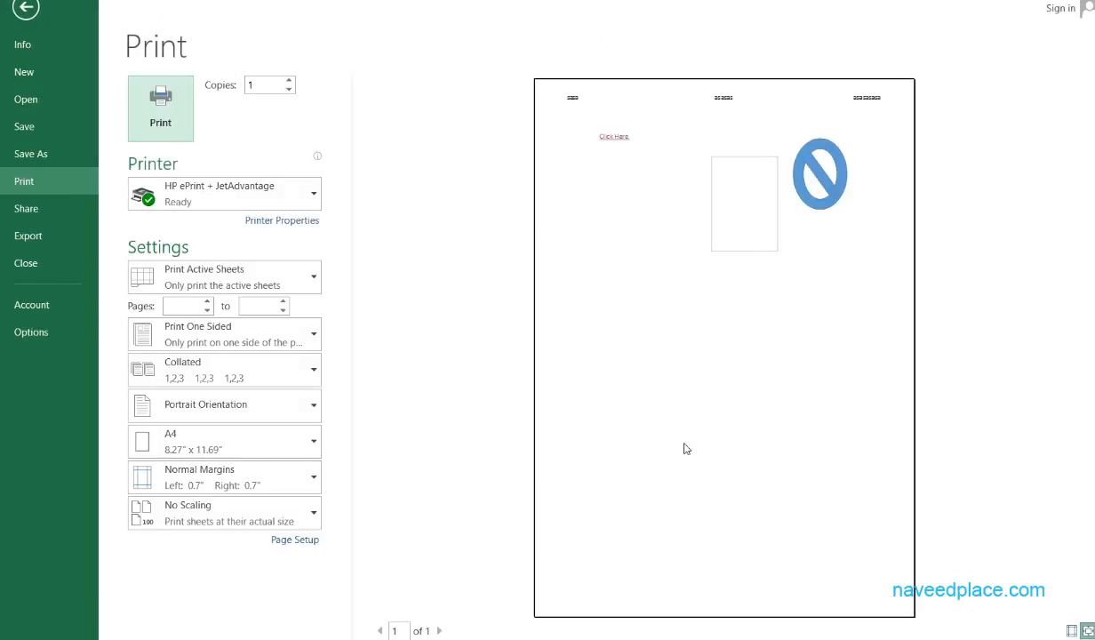
{"action": "left_click", "coordinate": [745, 335]}
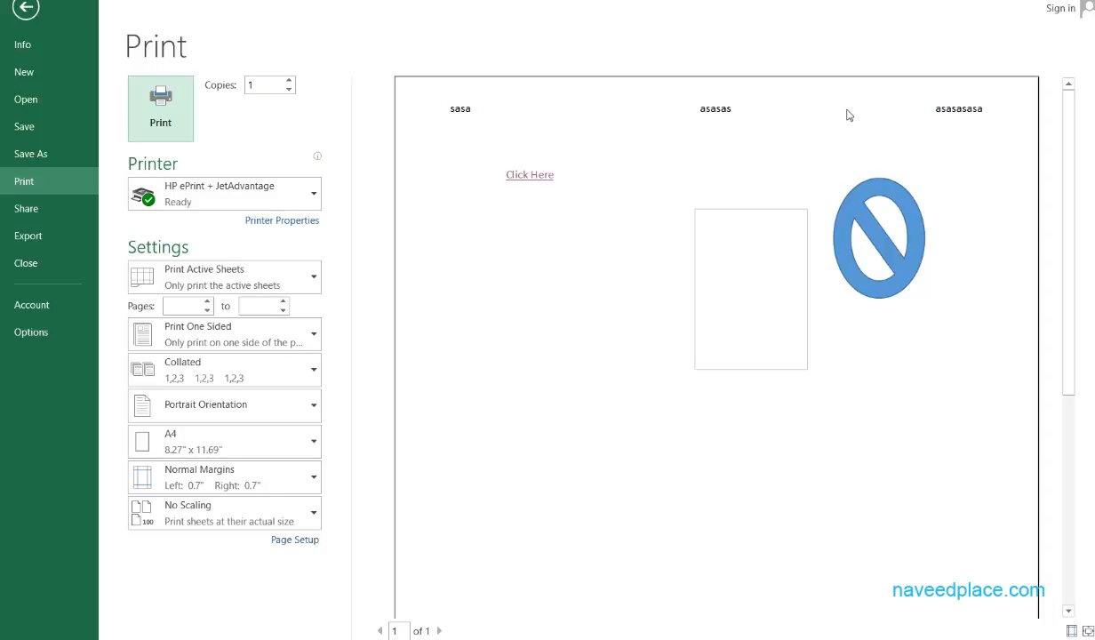
{"action": "scroll", "coordinate": [1059, 297], "scroll_direction": "down", "scroll_amount": 5}
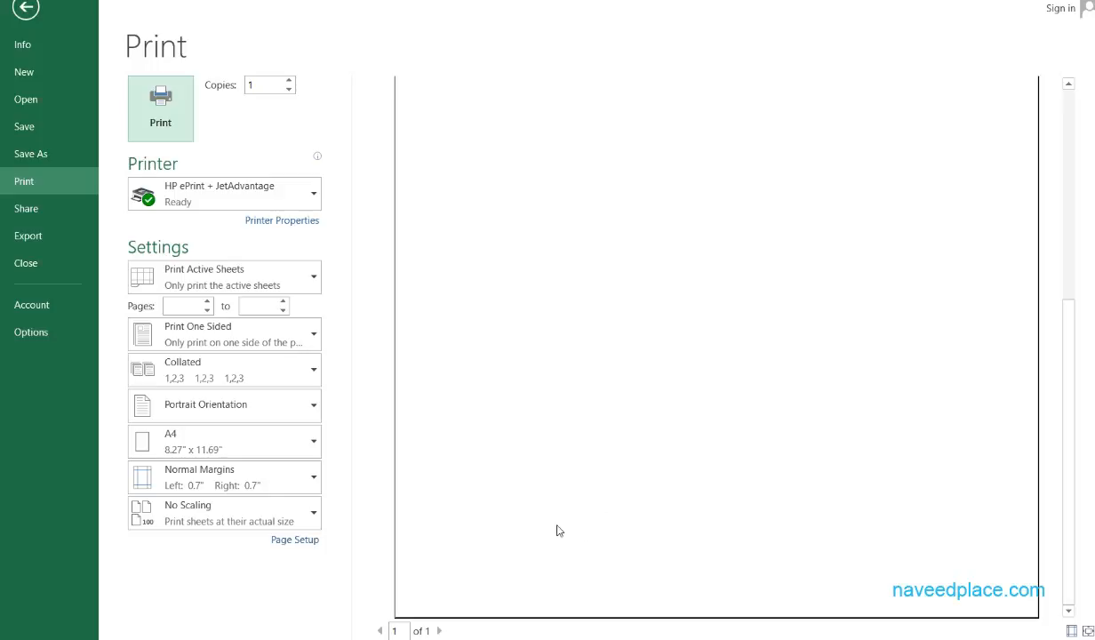
{"action": "key", "text": "Escape"}
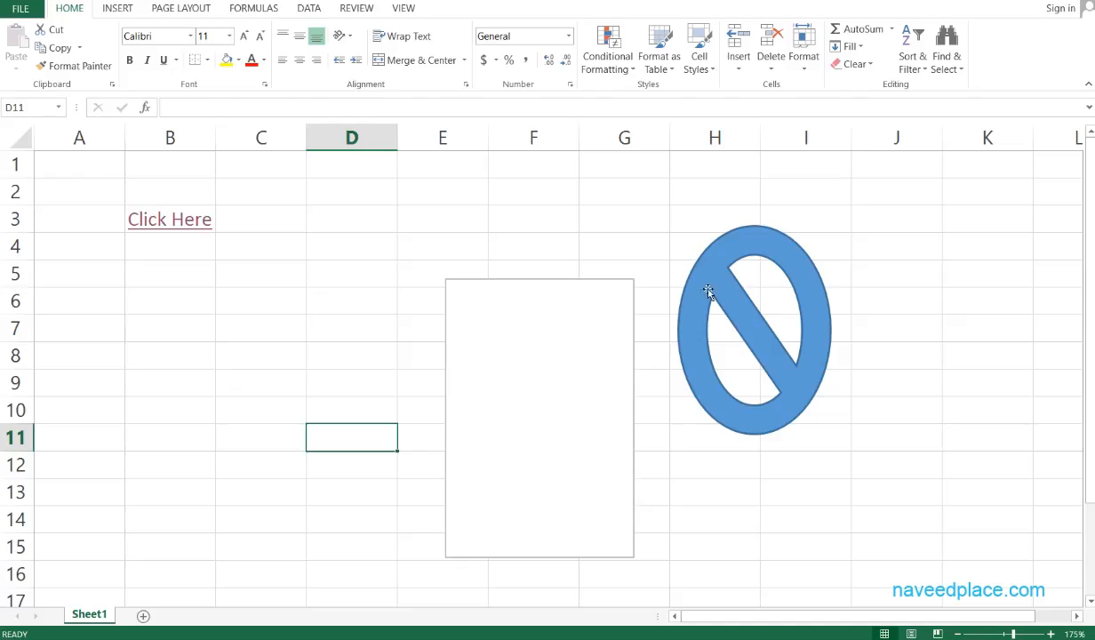
- Insert WordArt in the solid blue hard-shadow style and move it up to rows 1 to 6, columns C to J
{"action": "left_click", "coordinate": [116, 8]}
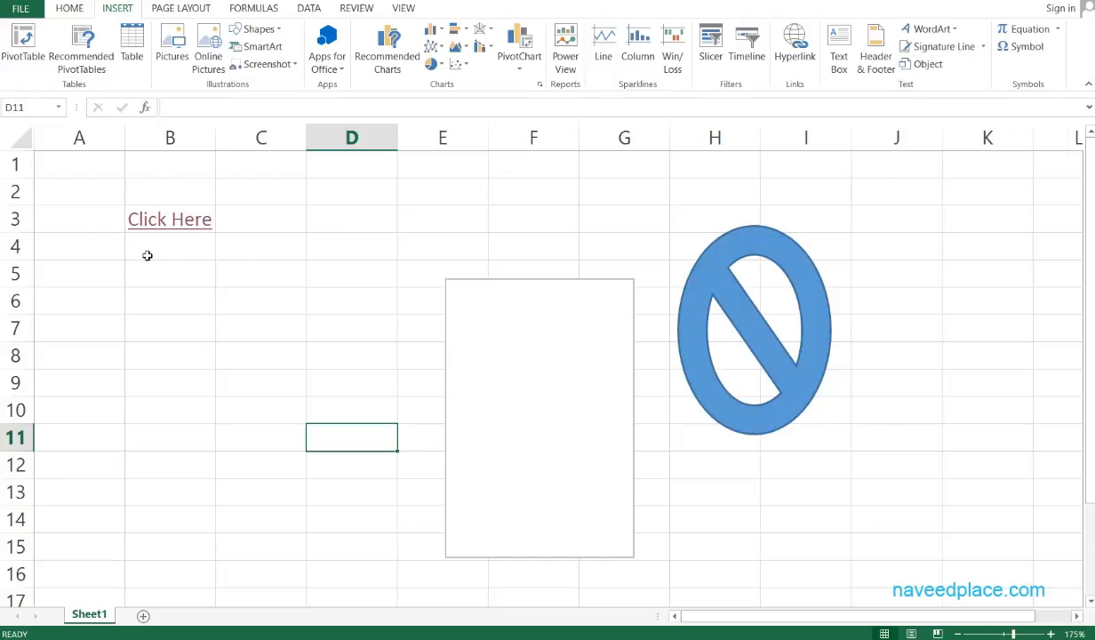
{"action": "left_click", "coordinate": [937, 31]}
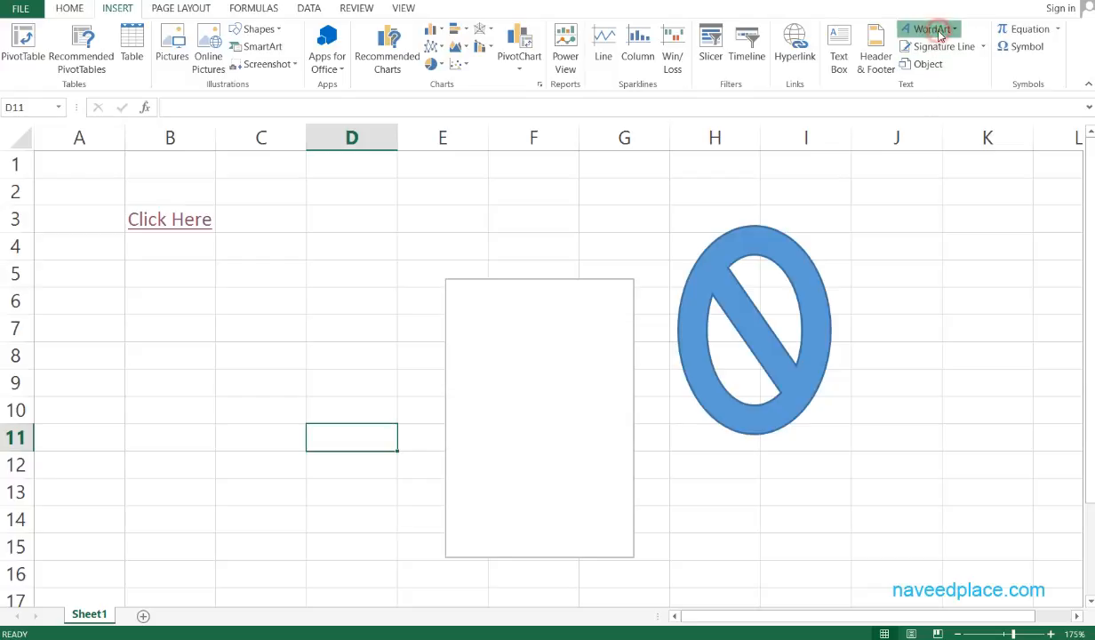
{"action": "left_click", "coordinate": [940, 30]}
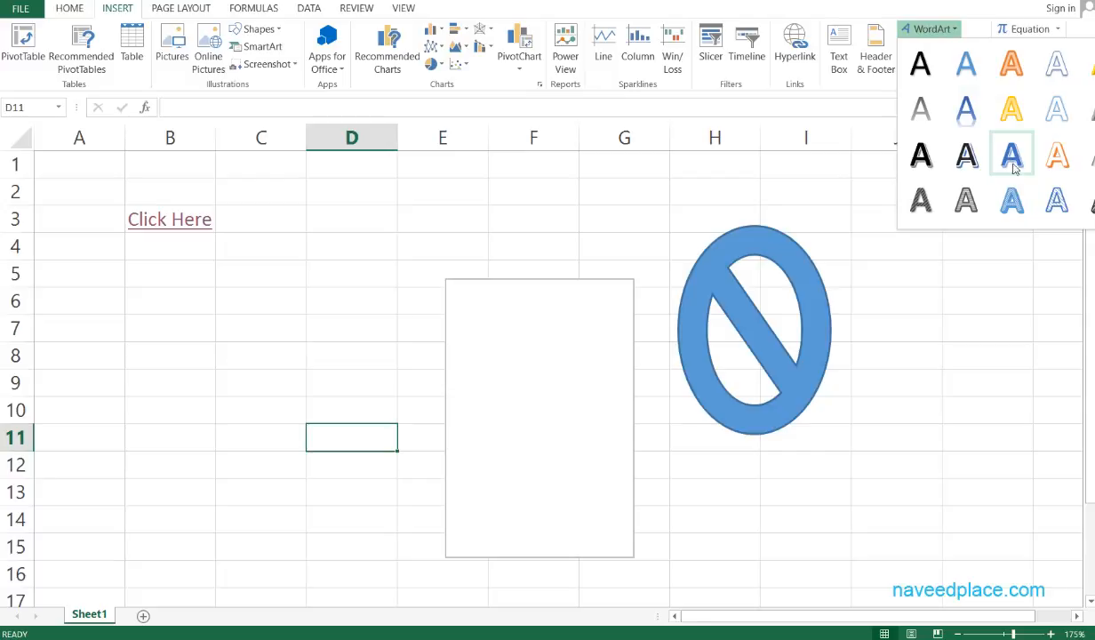
{"action": "left_click", "coordinate": [1013, 160]}
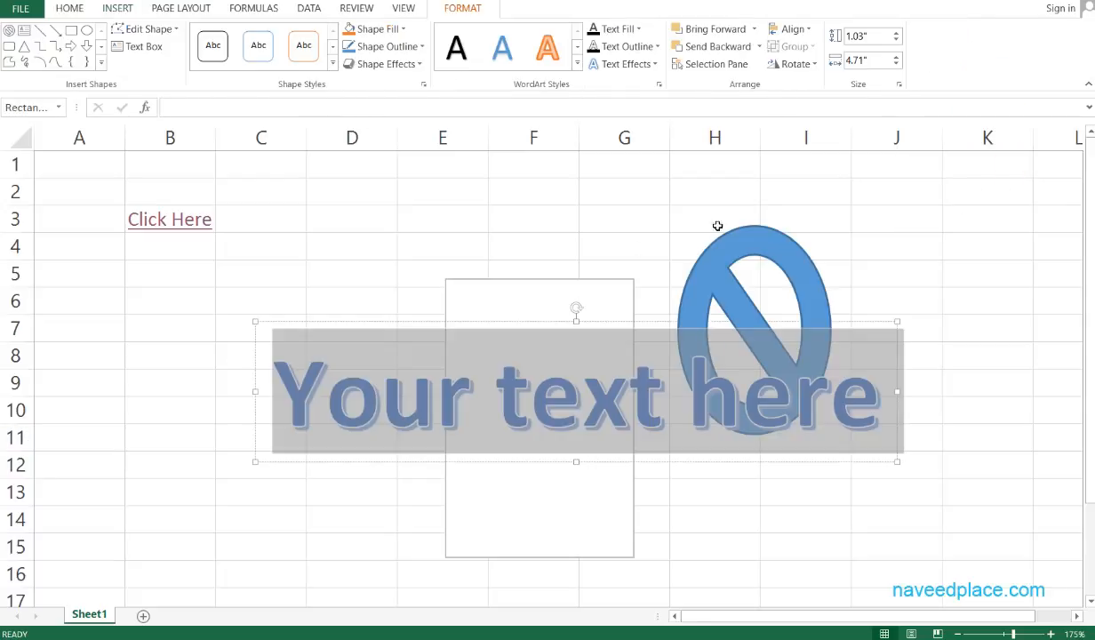
{"action": "left_click", "coordinate": [522, 320]}
{"action": "left_click", "coordinate": [485, 351]}
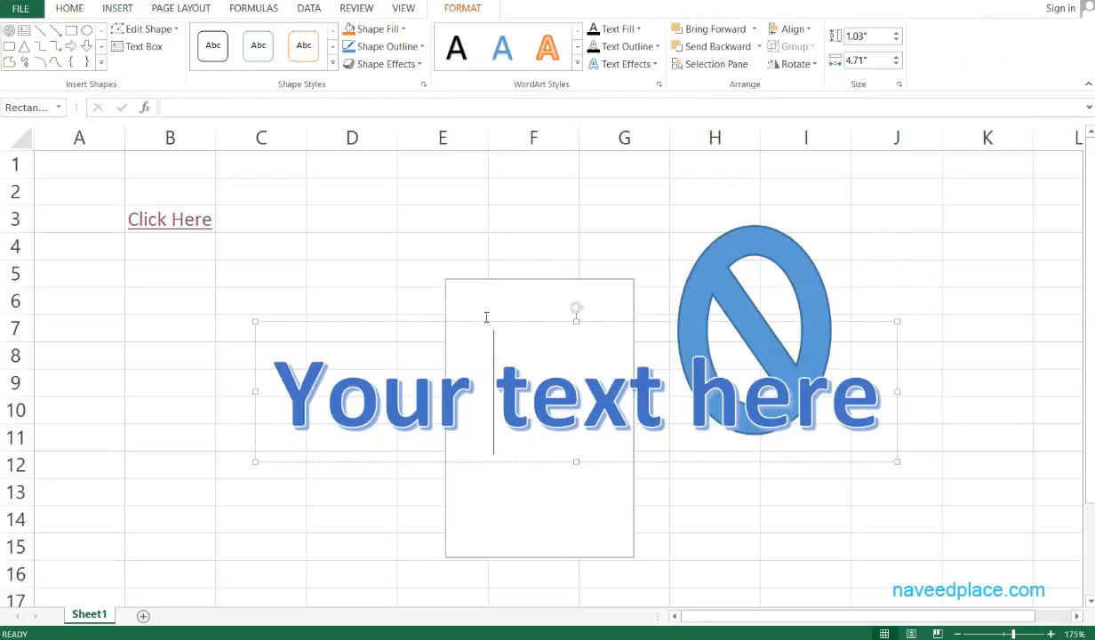
{"action": "left_click_drag", "start_coordinate": [486, 323], "coordinate": [445, 152]}
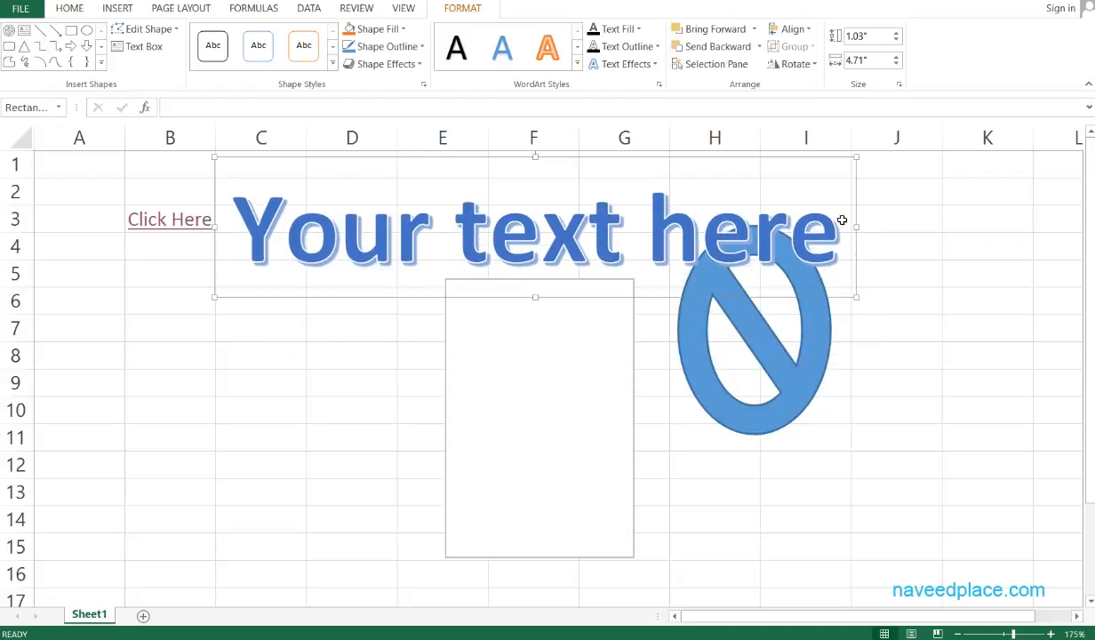
- Replace the WordArt's placeholder text with the author's first name in lowercase
{"action": "left_click", "coordinate": [842, 221]}
{"action": "left_click", "coordinate": [846, 233]}
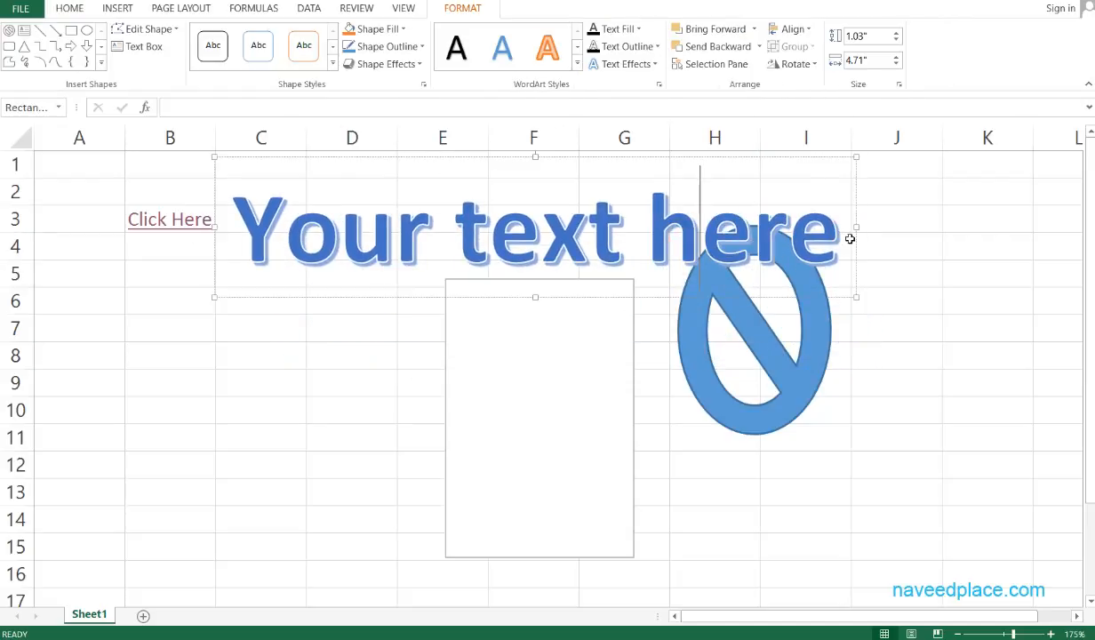
{"action": "left_click", "coordinate": [810, 244]}
{"action": "key", "text": "alt"}
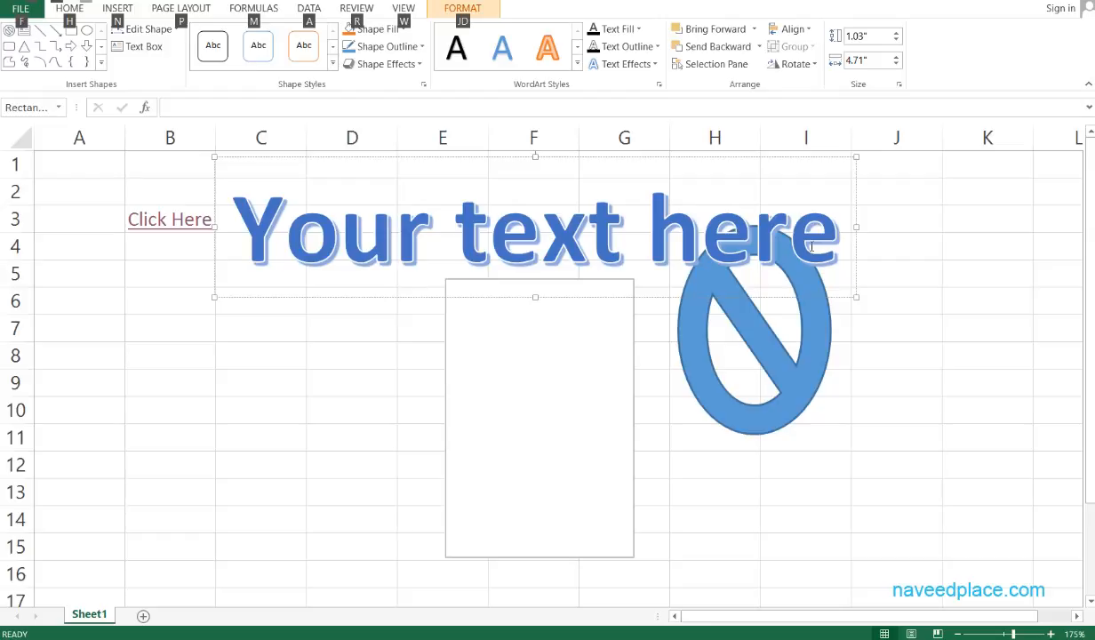
{"action": "left_click", "coordinate": [844, 248]}
{"action": "left_click", "coordinate": [838, 244]}
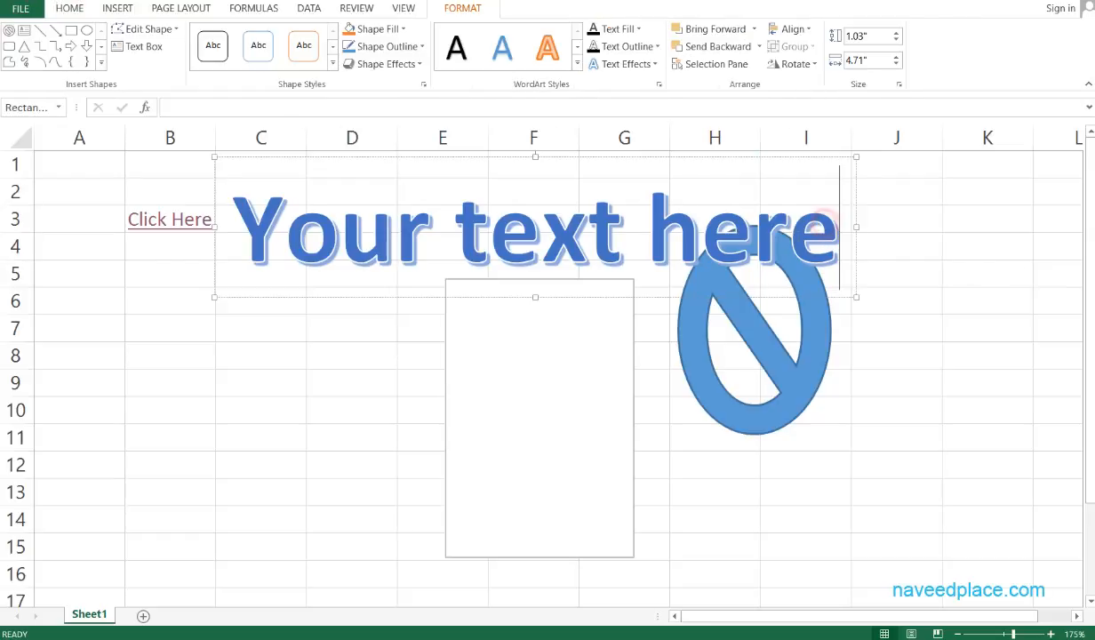
{"action": "key", "text": "BackSpace"}
{"action": "key", "text": "BackSpace"}
{"action": "key", "text": "BackSpace"}
{"action": "key", "text": "BackSpace"}
{"action": "key", "text": "BackSpace"}
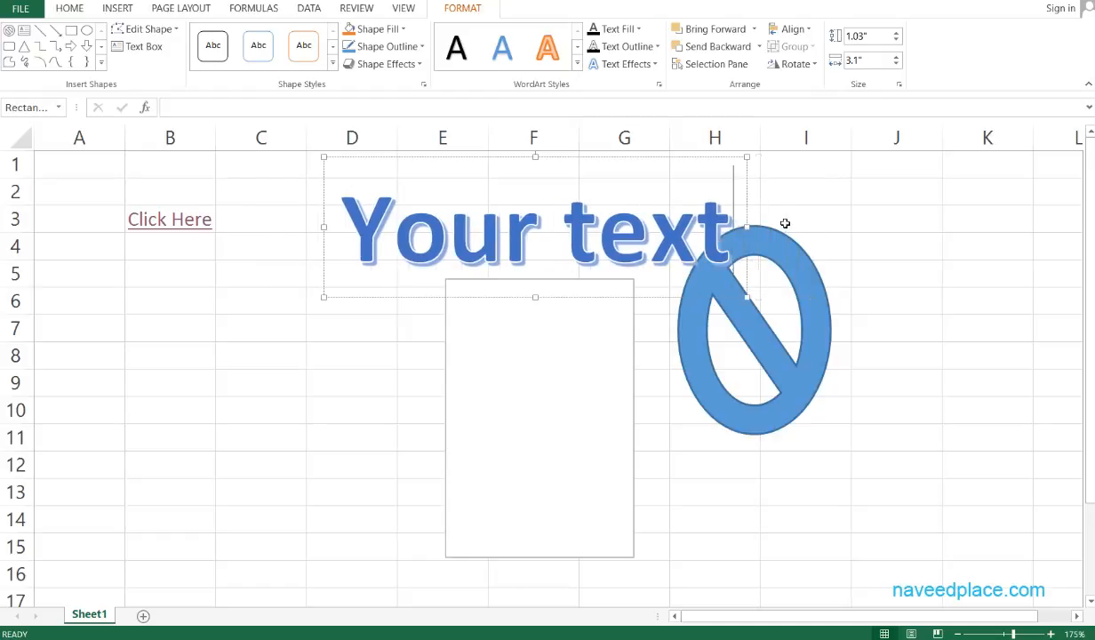
{"action": "key", "text": "BackSpace"}
{"action": "key", "text": "BackSpace"}
{"action": "key", "text": "BackSpace"}
{"action": "key", "text": "BackSpace"}
{"action": "key", "text": "BackSpace"}
{"action": "key", "text": "BackSpace"}
{"action": "key", "text": "BackSpace"}
{"action": "key", "text": "BackSpace"}
{"action": "key", "text": "BackSpace"}
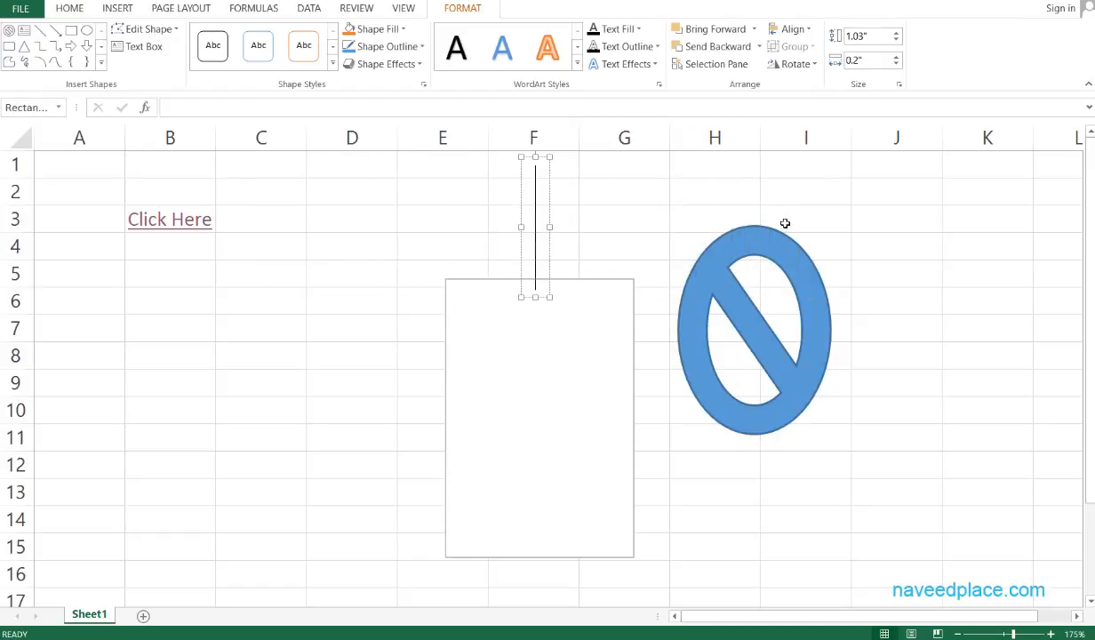
{"action": "type", "text": "navee"}
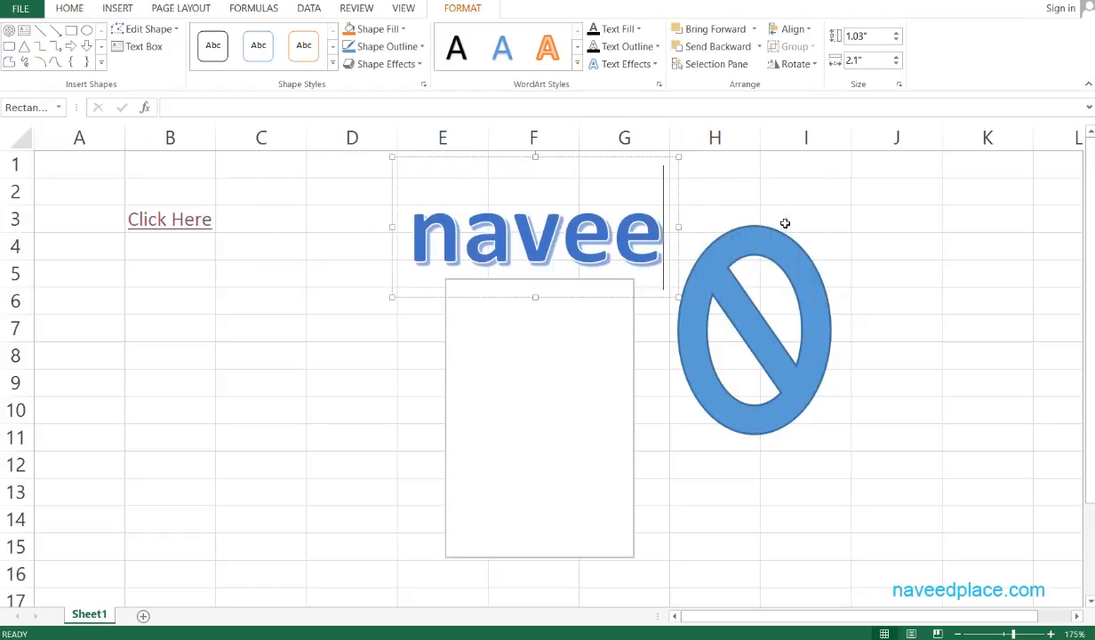
{"action": "type", "text": "d[;a"}
{"action": "key", "text": "BackSpace"}
{"action": "key", "text": "BackSpace"}
{"action": "key", "text": "BackSpace"}
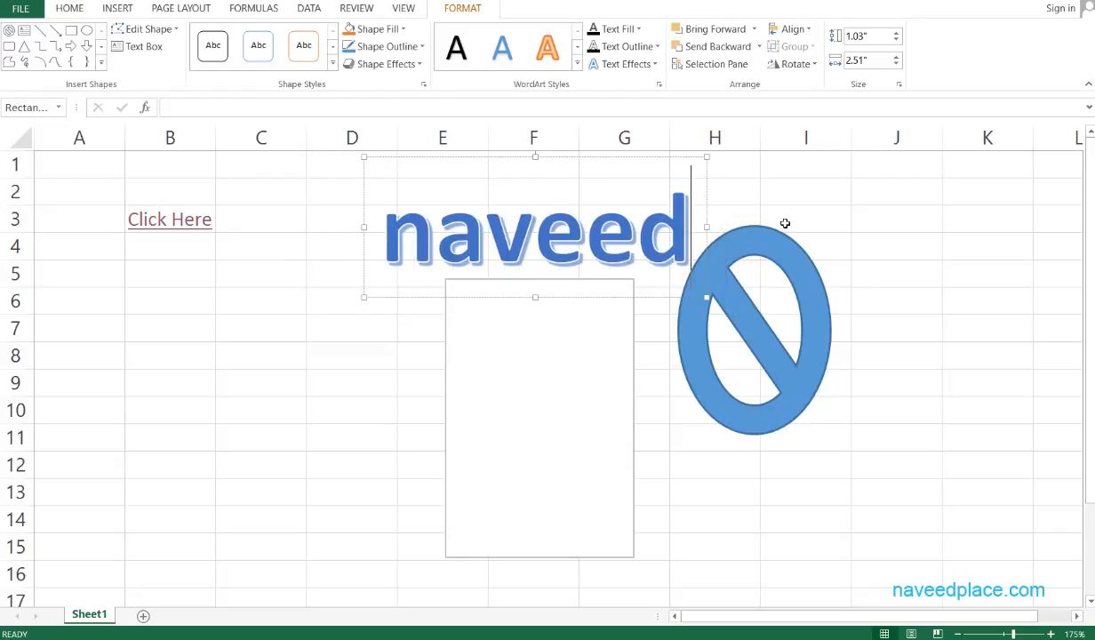
- Restyle the WordArt with the plain light-blue shadowed style and give its text a yellow outline
{"action": "left_click", "coordinate": [724, 569]}
{"action": "left_click", "coordinate": [622, 222]}
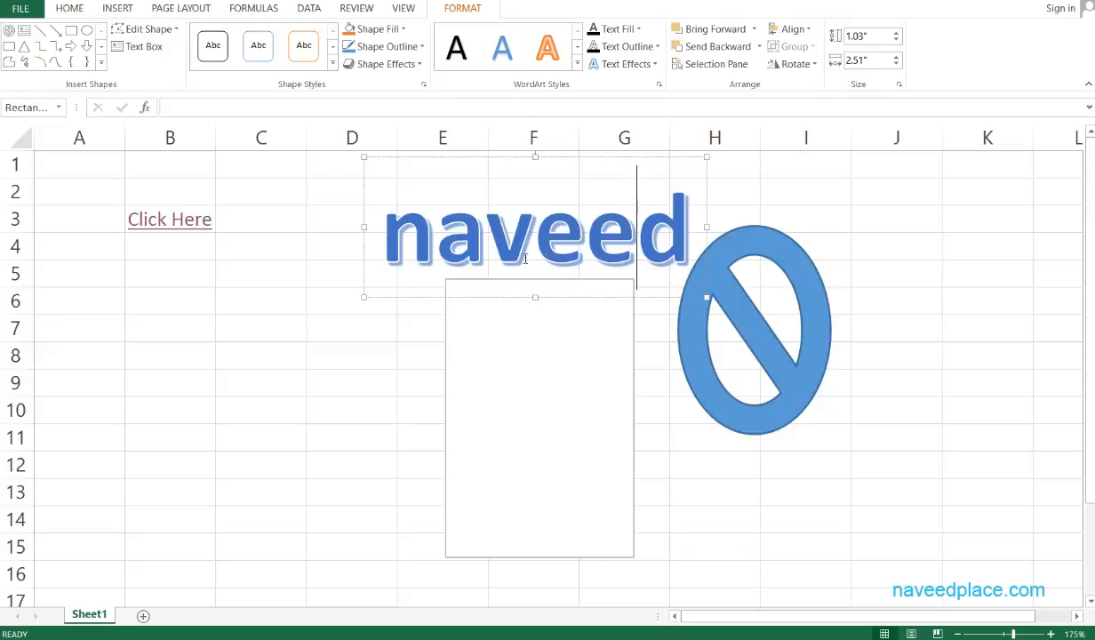
{"action": "left_click", "coordinate": [503, 62]}
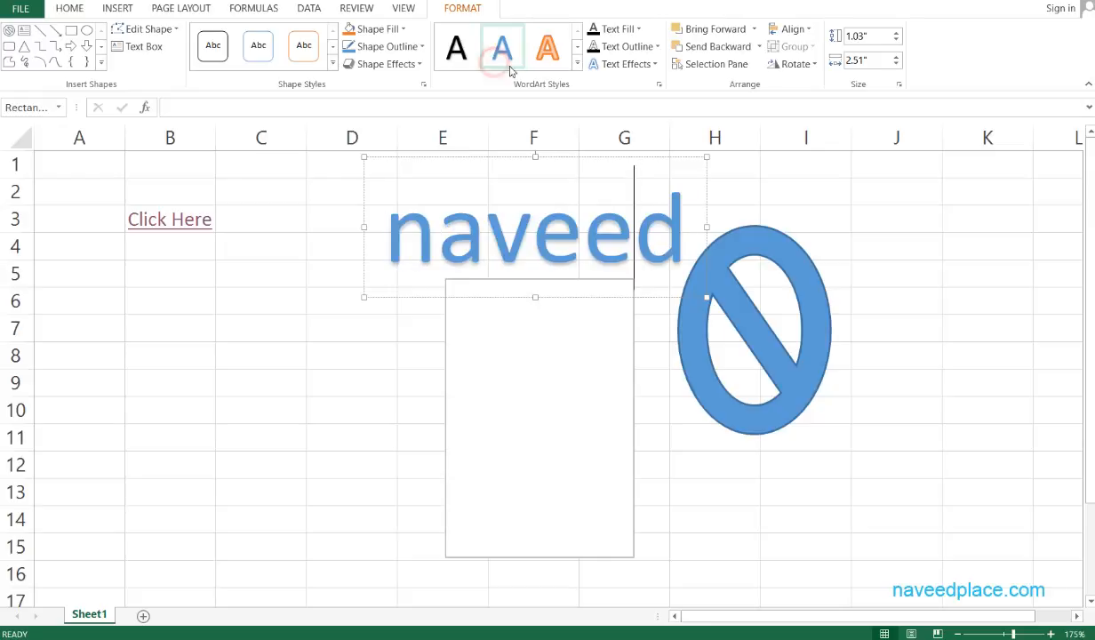
{"action": "left_click", "coordinate": [577, 64]}
{"action": "left_click", "coordinate": [804, 172]}
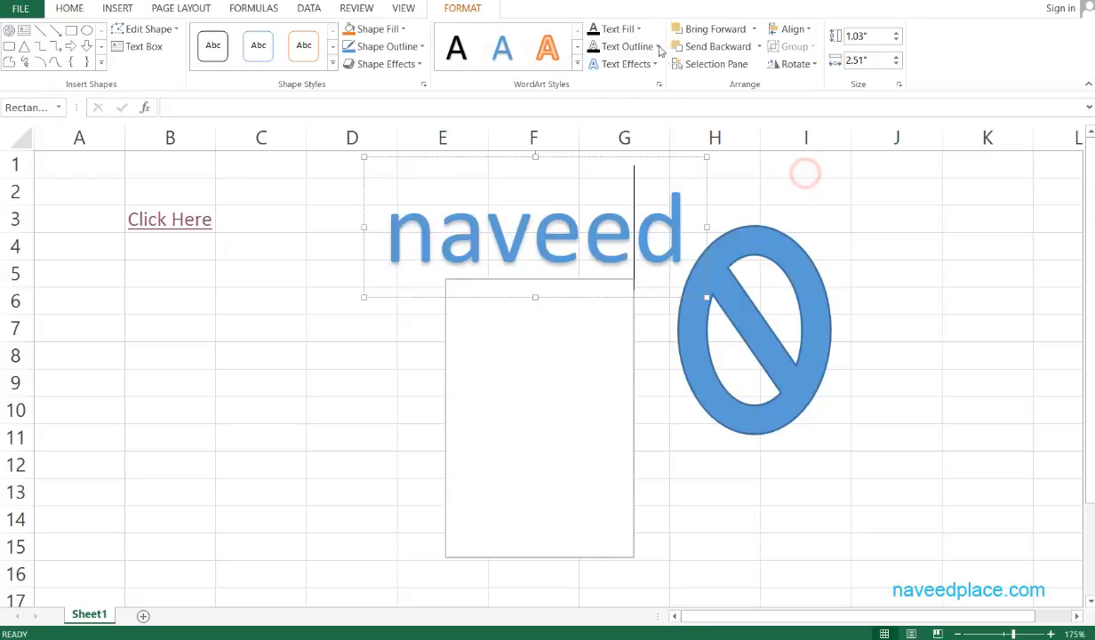
{"action": "left_click", "coordinate": [657, 46]}
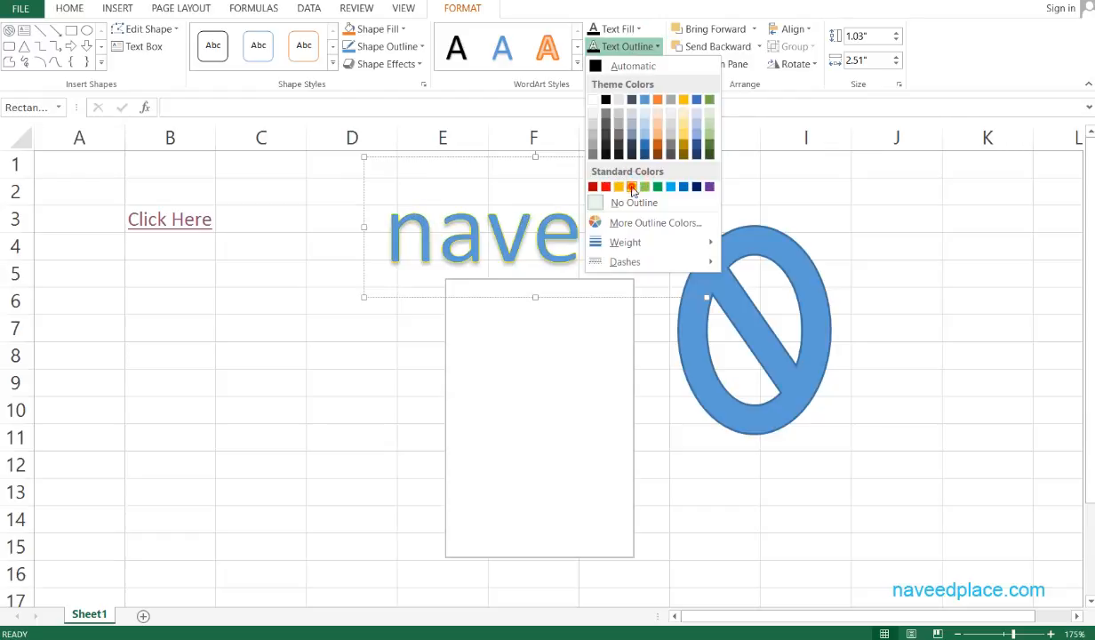
{"action": "left_click", "coordinate": [632, 188]}
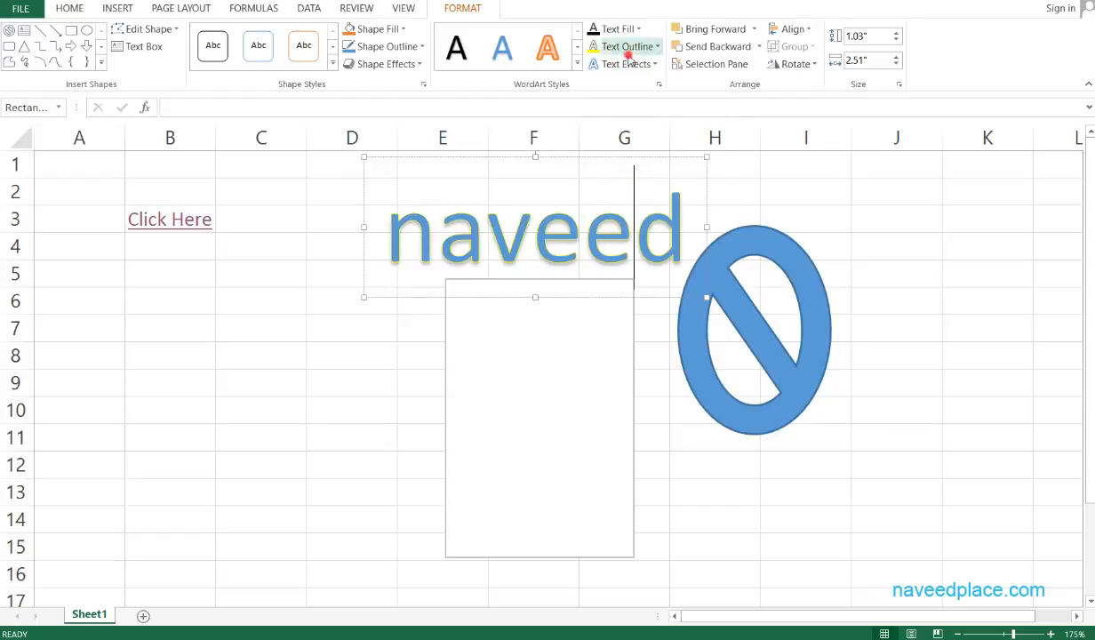
- Preview the Transform text effects on the WordArt and move it to columns B to F, rows 5 to 10
{"action": "left_click", "coordinate": [626, 64]}
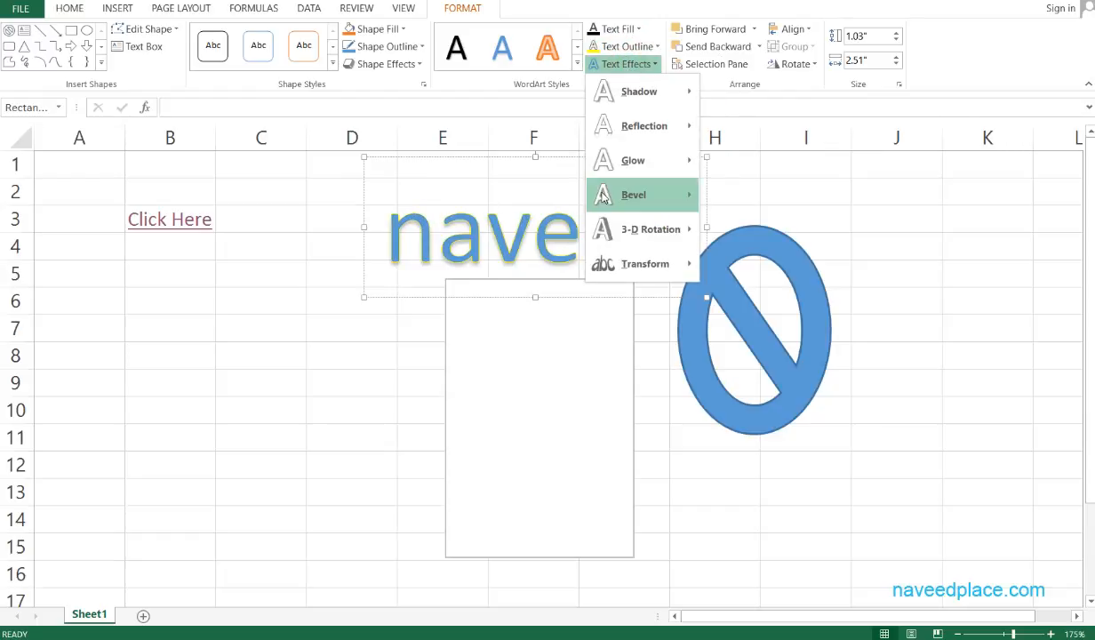
{"action": "mouse_move", "coordinate": [662, 263]}
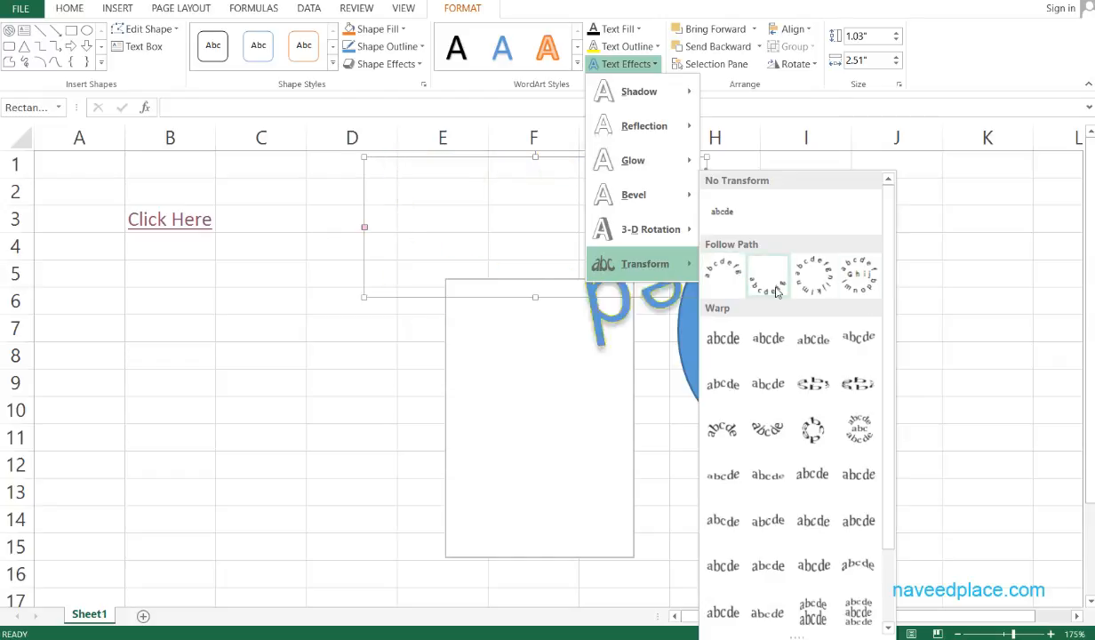
{"action": "left_click", "coordinate": [948, 332]}
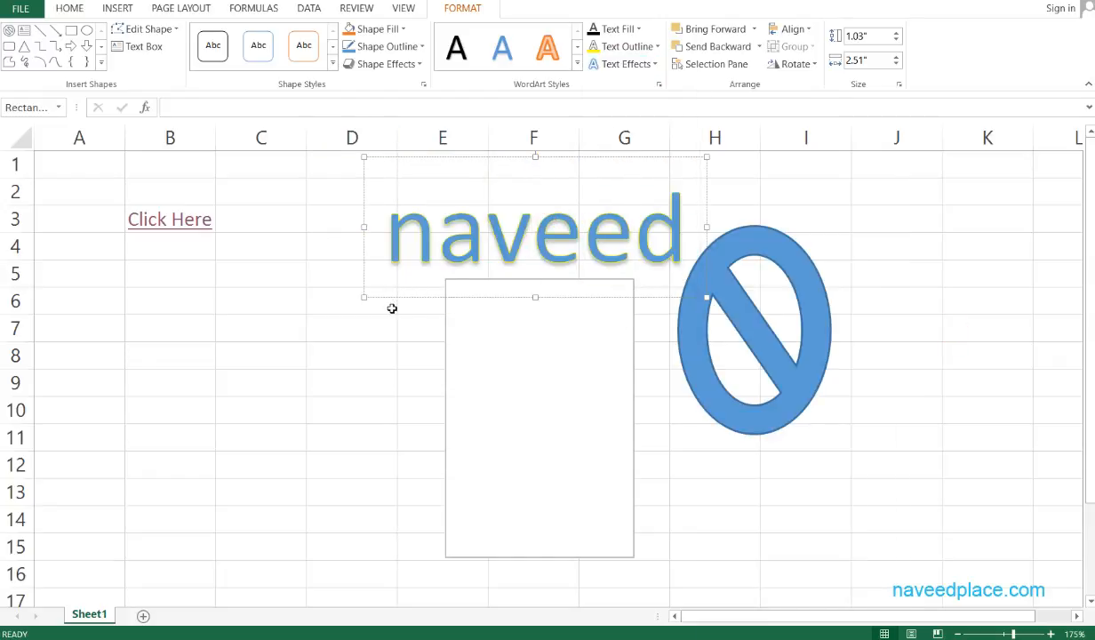
{"action": "left_click_drag", "start_coordinate": [392, 307], "coordinate": [164, 411]}
- Add a signature line at cell H16, filling in the suggested signer's name and title and keeping the sign date shown
{"action": "left_click", "coordinate": [117, 8]}
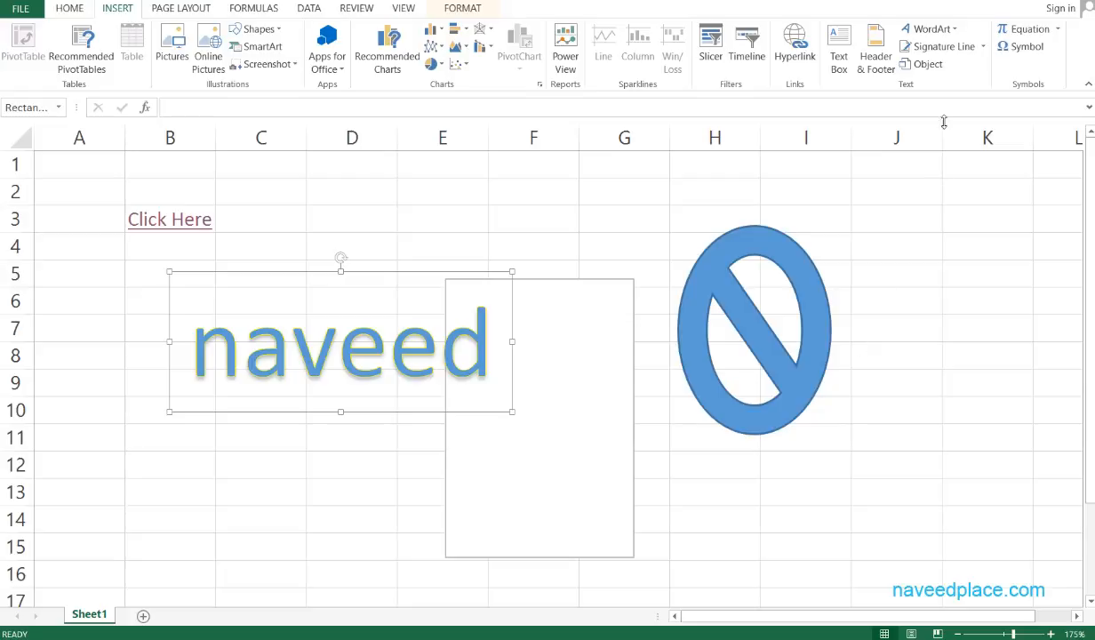
{"action": "left_click", "coordinate": [918, 56]}
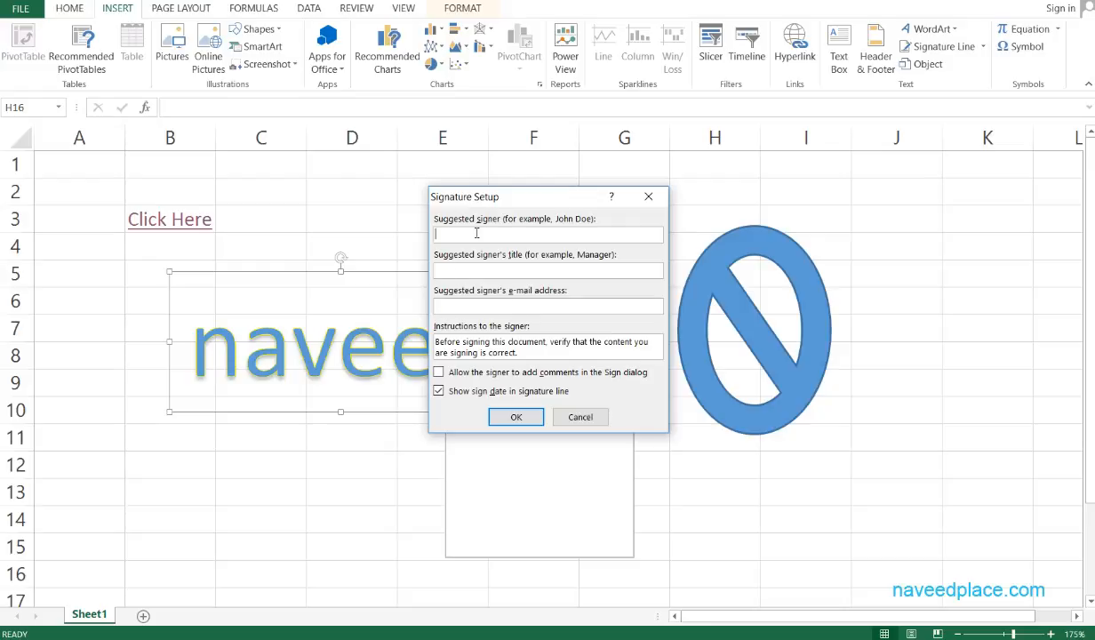
{"action": "type", "text": "V"}
{"action": "key", "text": "BackSpace"}
{"action": "key", "text": "BackSpace"}
{"action": "type", "text": "naveed"}
{"action": "left_click", "coordinate": [476, 264]}
{"action": "type", "text": "f"}
{"action": "key", "text": "BackSpace"}
{"action": "key", "text": "BackSpace"}
{"action": "key", "text": "BackSpace"}
{"action": "type", "text": "ou"}
{"action": "left_click", "coordinate": [516, 418]}
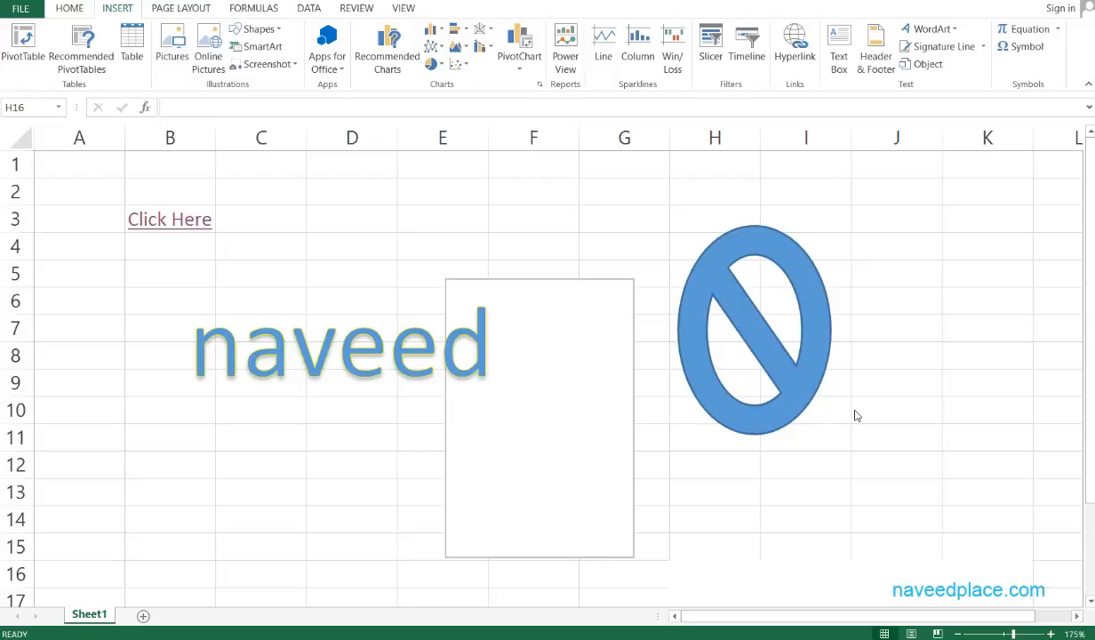
- Move the signature line to columns B to F, rows 2 to 8, over the hyperlink and WordArt
{"action": "left_click", "coordinate": [754, 567]}
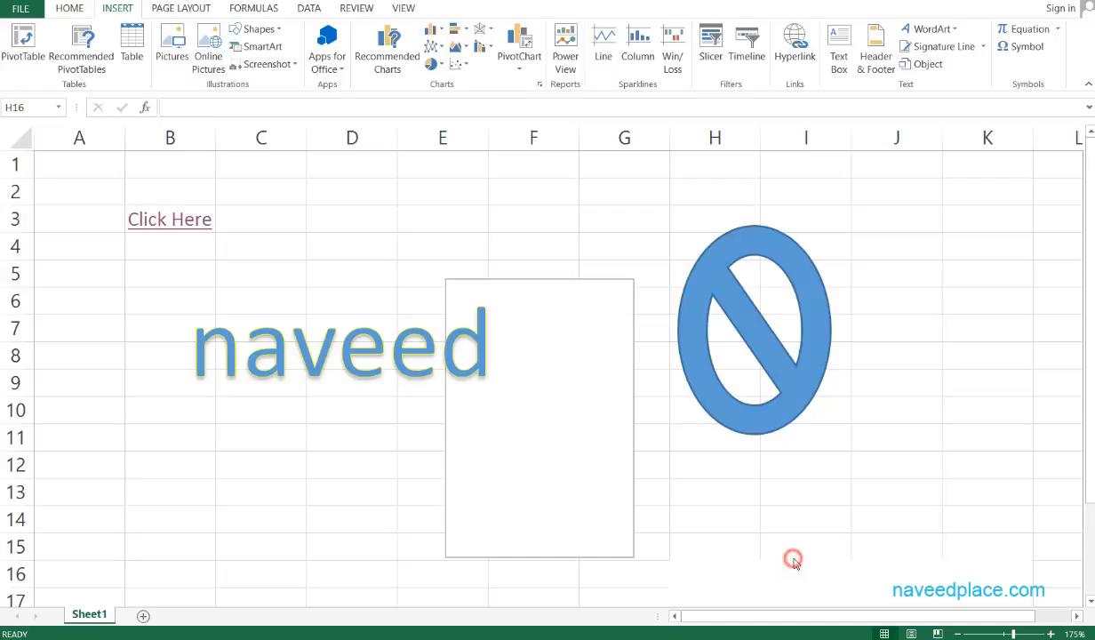
{"action": "left_click", "coordinate": [564, 439]}
{"action": "scroll", "coordinate": [782, 457], "scroll_direction": "down", "scroll_amount": 20}
{"action": "scroll", "coordinate": [730, 415], "scroll_direction": "up", "scroll_amount": 20}
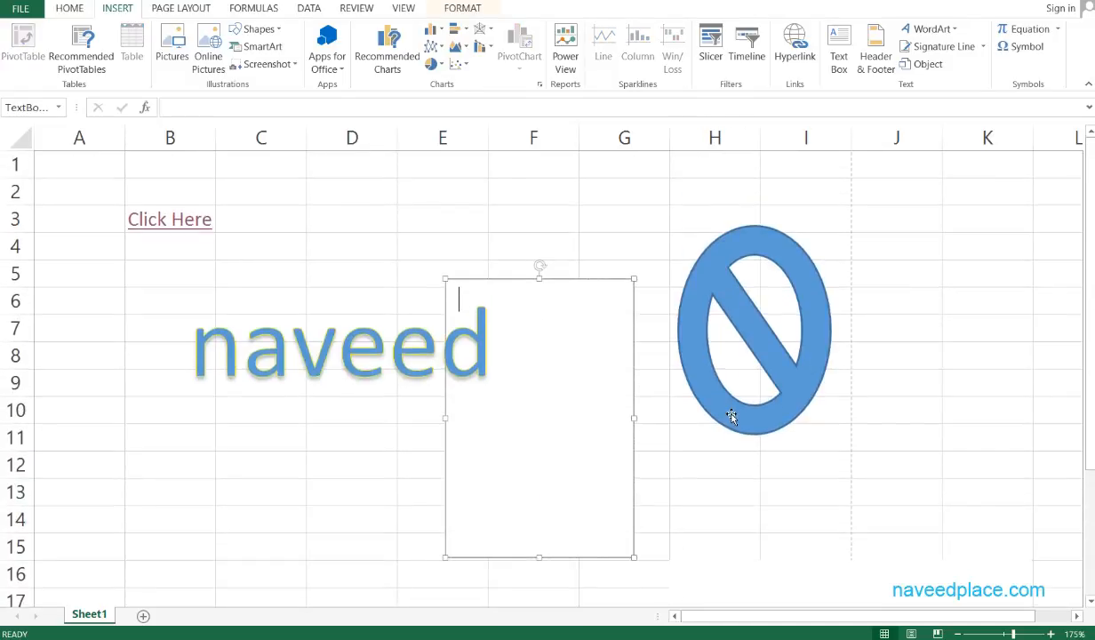
{"action": "scroll", "coordinate": [731, 414], "scroll_direction": "down", "scroll_amount": 3}
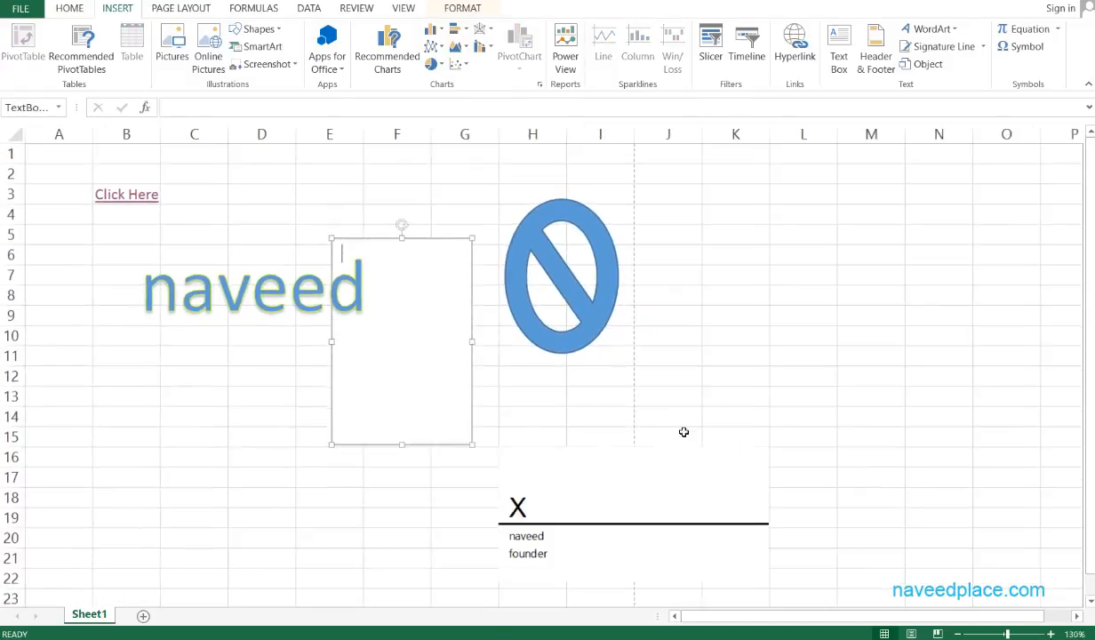
{"action": "scroll", "coordinate": [680, 434], "scroll_direction": "up", "scroll_amount": 1}
{"action": "left_click_drag", "start_coordinate": [669, 550], "coordinate": [209, 222]}
{"action": "scroll", "coordinate": [692, 338], "scroll_direction": "up", "scroll_amount": 4}
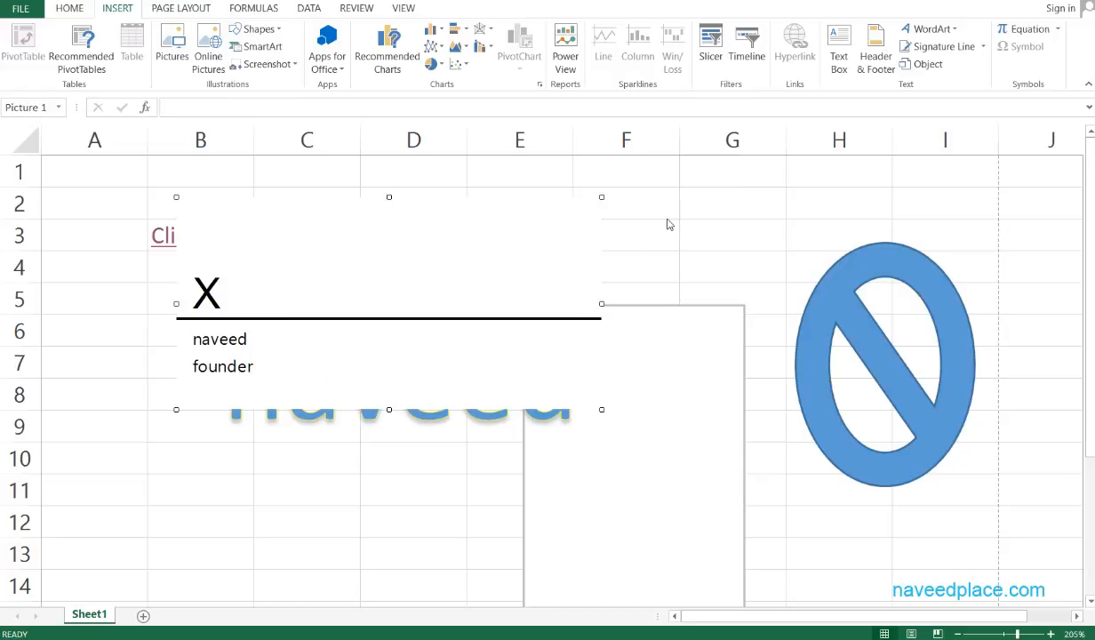
{"action": "left_click", "coordinate": [547, 284]}
- Insert a new embedded WordPad Document object into the worksheet, not displayed as an icon
{"action": "left_click", "coordinate": [921, 67]}
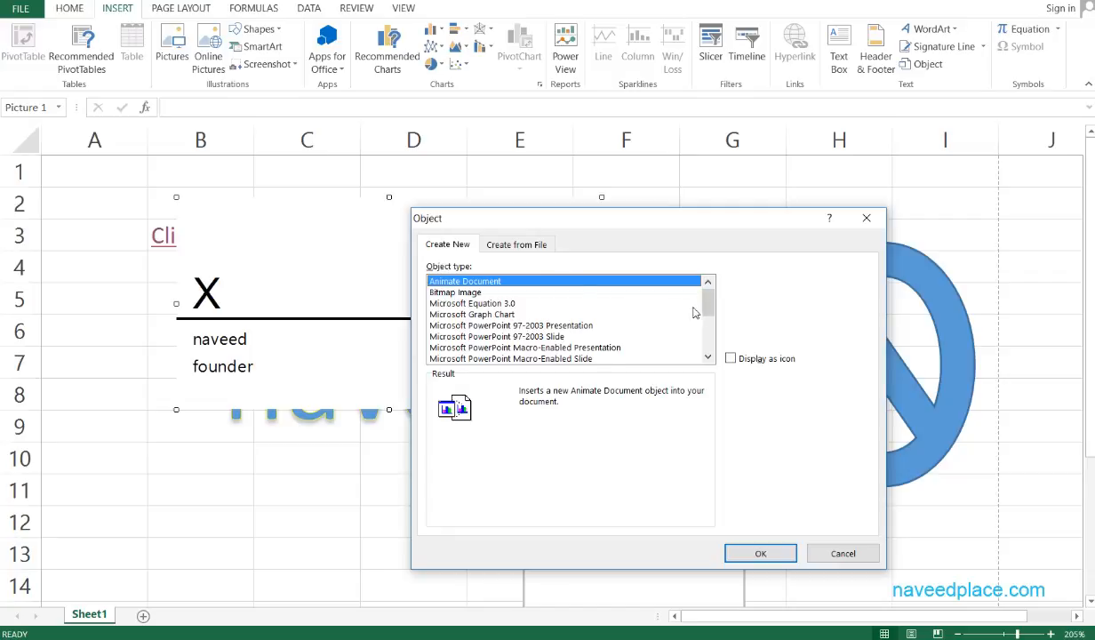
{"action": "left_click_drag", "start_coordinate": [707, 295], "coordinate": [705, 340]}
{"action": "scroll", "coordinate": [698, 309], "scroll_direction": "down", "scroll_amount": 1}
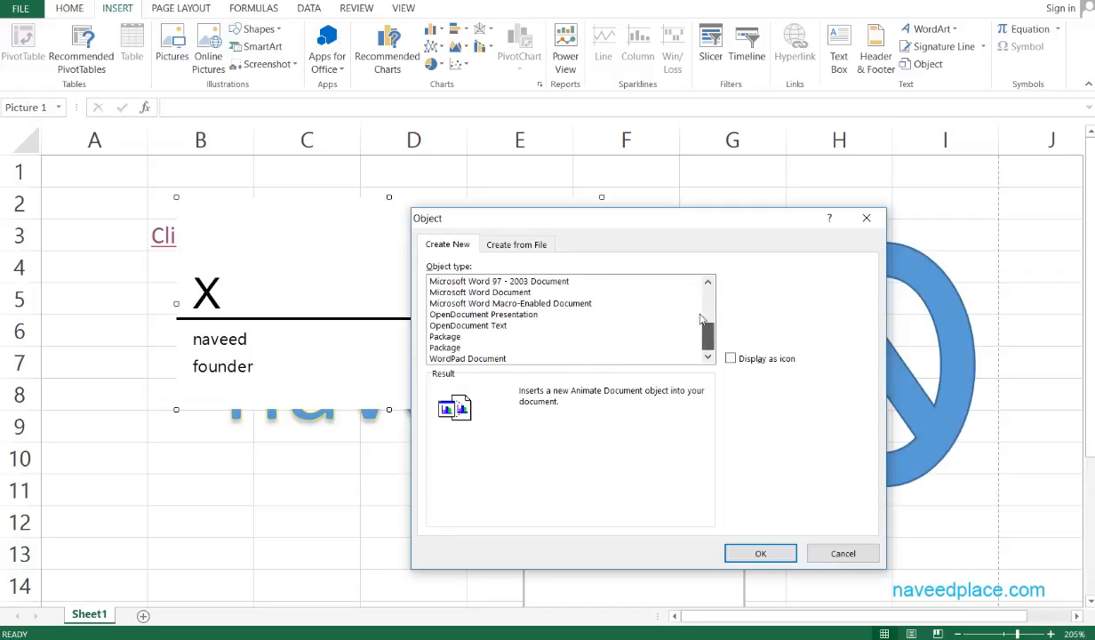
{"action": "scroll", "coordinate": [521, 318], "scroll_direction": "up", "scroll_amount": 4}
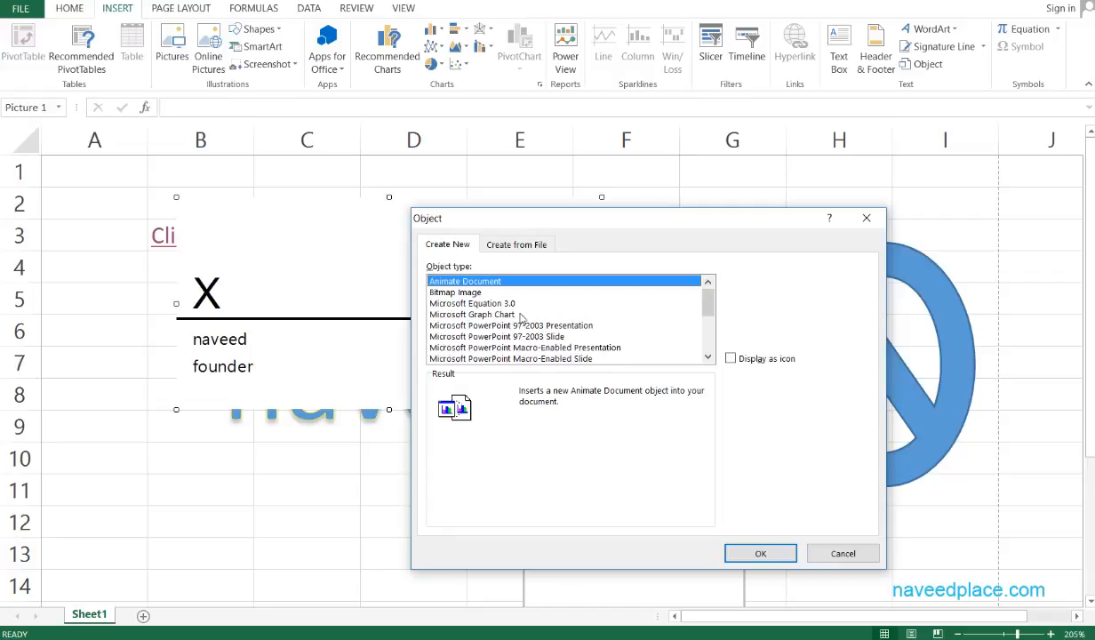
{"action": "scroll", "coordinate": [520, 327], "scroll_direction": "down", "scroll_amount": 4}
{"action": "left_click", "coordinate": [448, 356]}
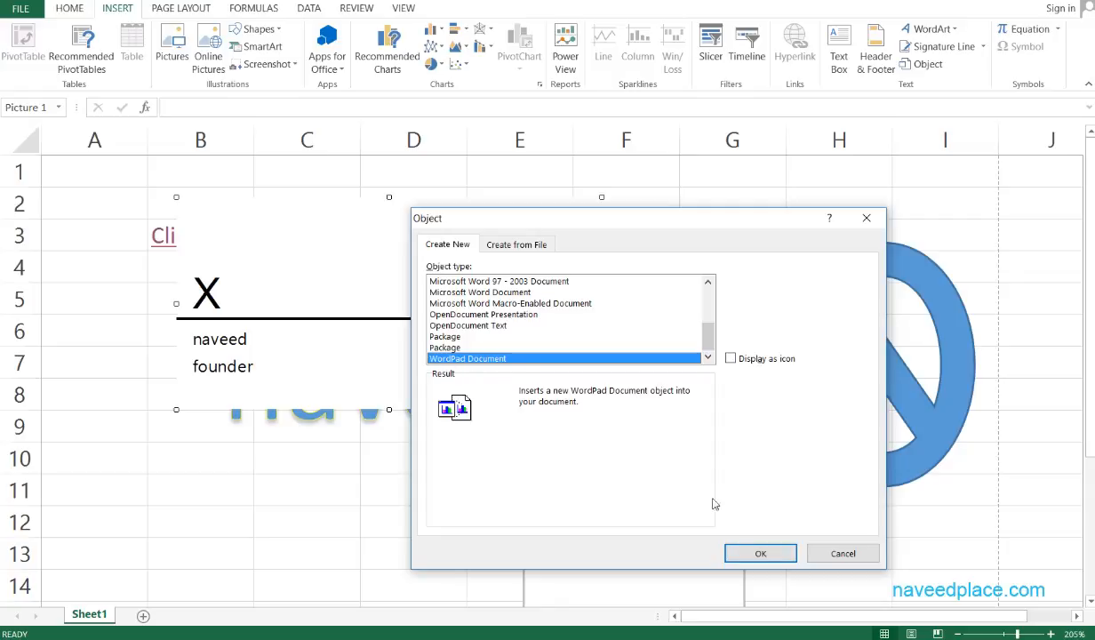
{"action": "left_click", "coordinate": [761, 553]}
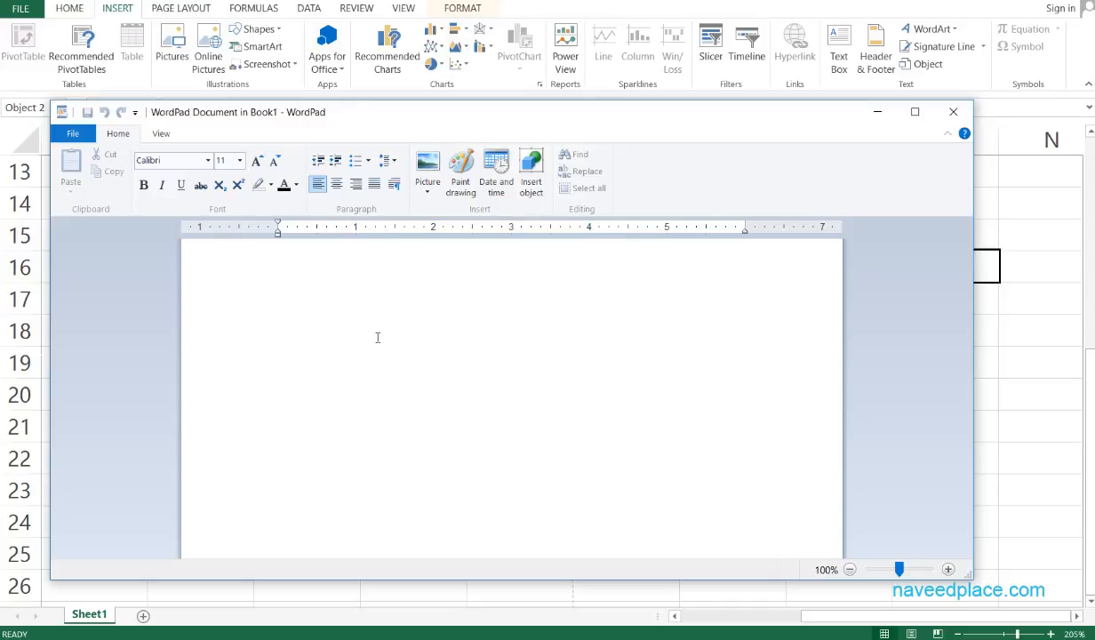
- Enter "nienkndfknkdfnkdfnkndfknkdfn" in the WordPad document, enlarge it to 16 pt and close WordPad to return to Excel
{"action": "type", "text": "nienkndfknkdfnkdfnkndfknkdfn"}
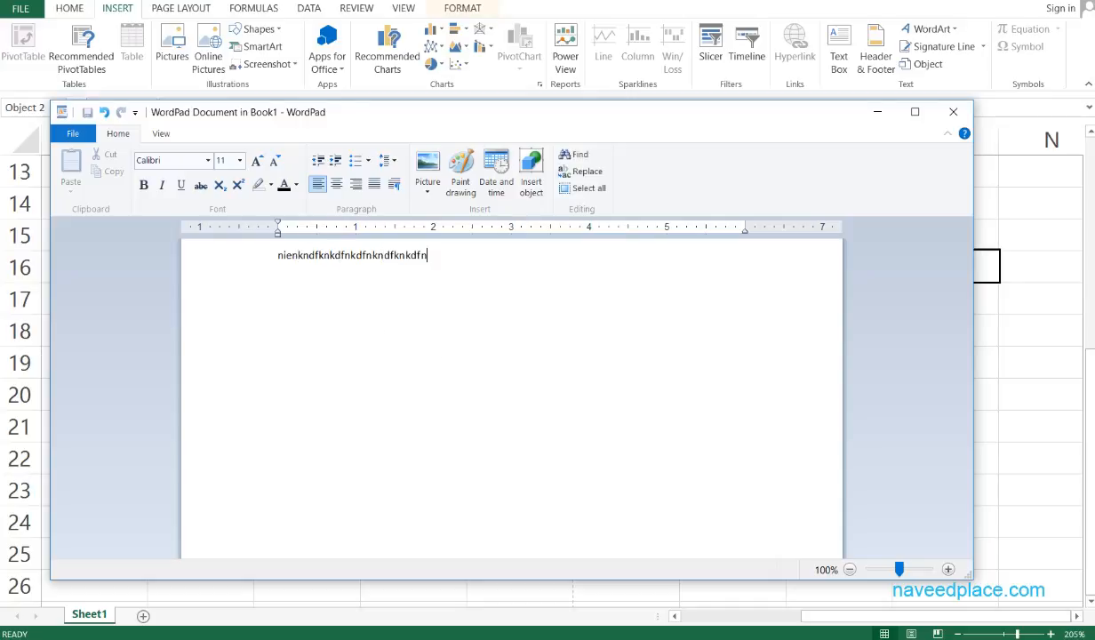
{"action": "left_click_drag", "start_coordinate": [439, 280], "coordinate": [270, 200]}
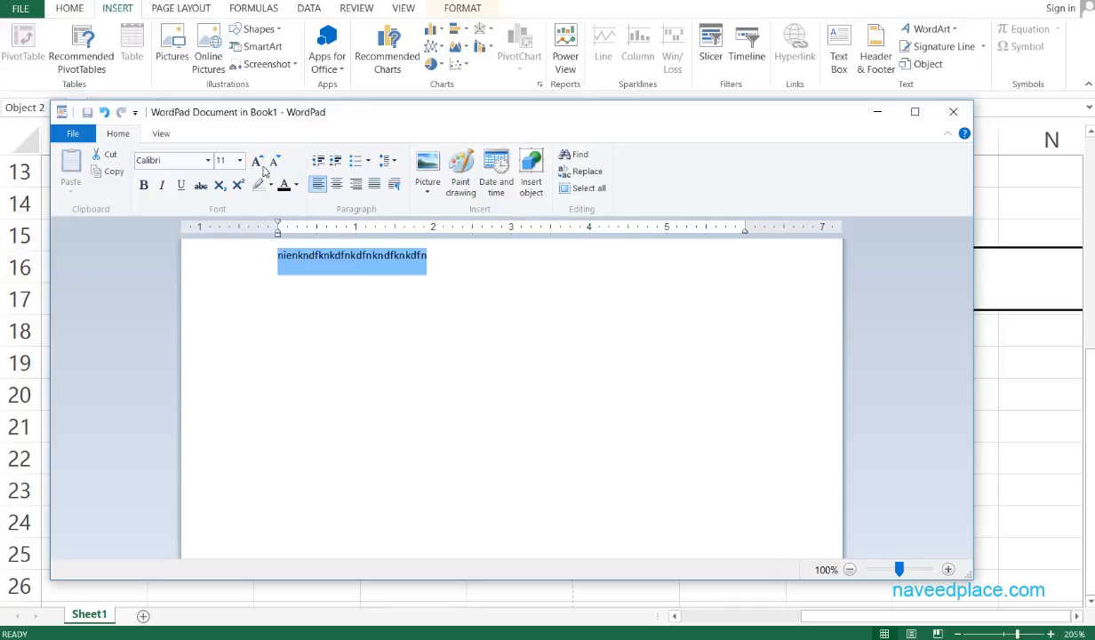
{"action": "left_click", "coordinate": [256, 161]}
{"action": "left_click", "coordinate": [256, 161]}
{"action": "left_click", "coordinate": [256, 160]}
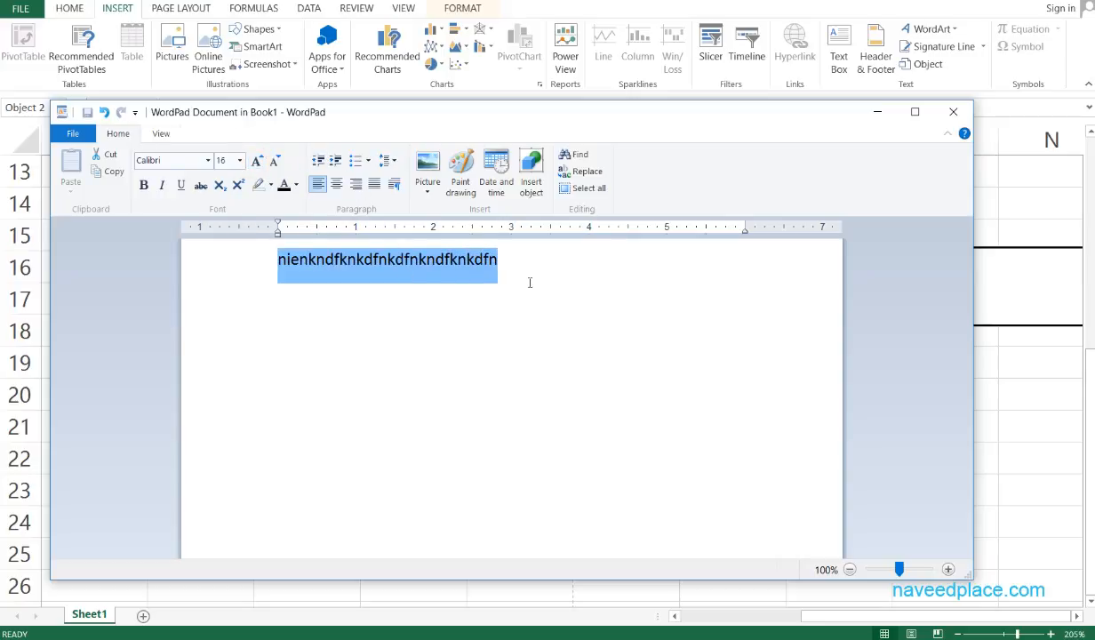
{"action": "left_click", "coordinate": [953, 112]}
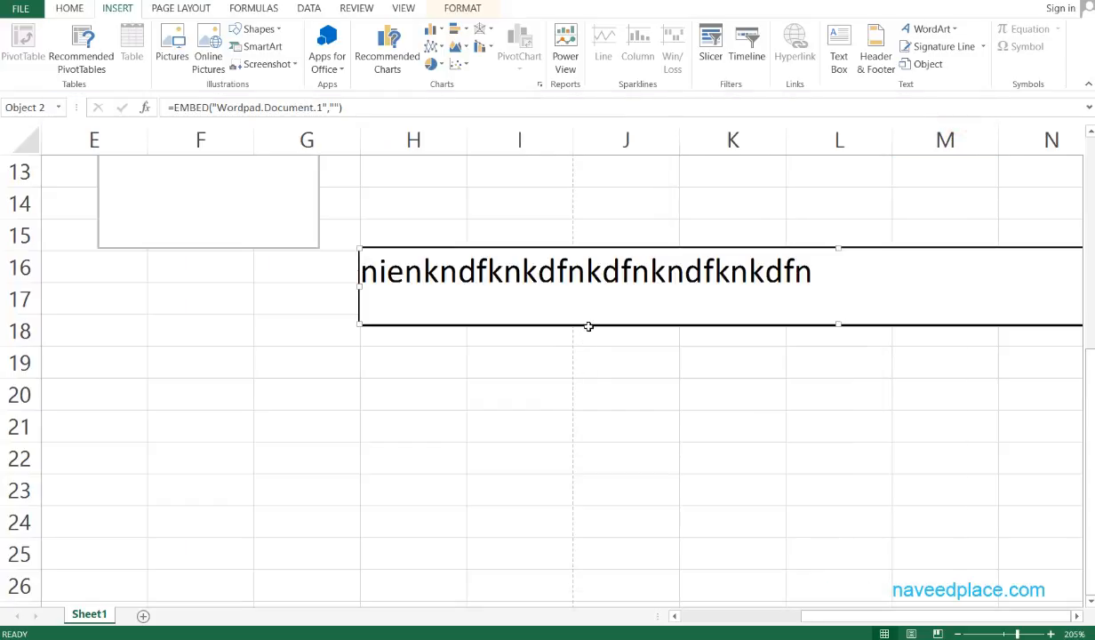
- Move the embedded WordPad object below the text box, spanning columns E to N and rows 17 to 19
{"action": "left_click_drag", "start_coordinate": [589, 326], "coordinate": [437, 354]}
{"action": "left_click", "coordinate": [437, 353]}
{"action": "left_click", "coordinate": [475, 324]}
{"action": "left_click_drag", "start_coordinate": [489, 326], "coordinate": [244, 379]}
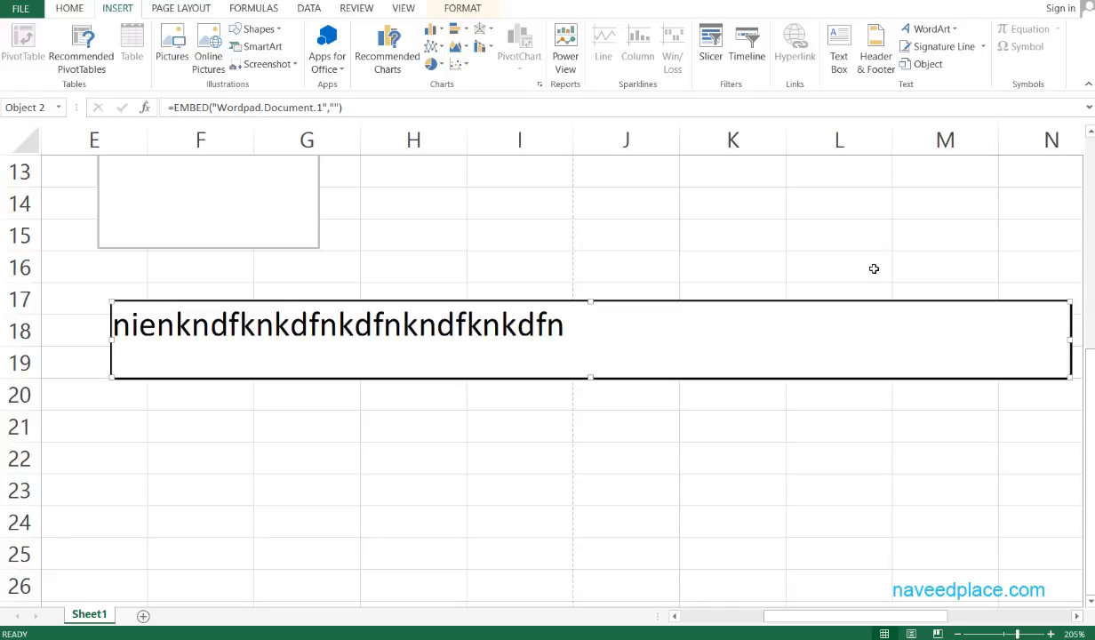
{"action": "left_click", "coordinate": [657, 419]}
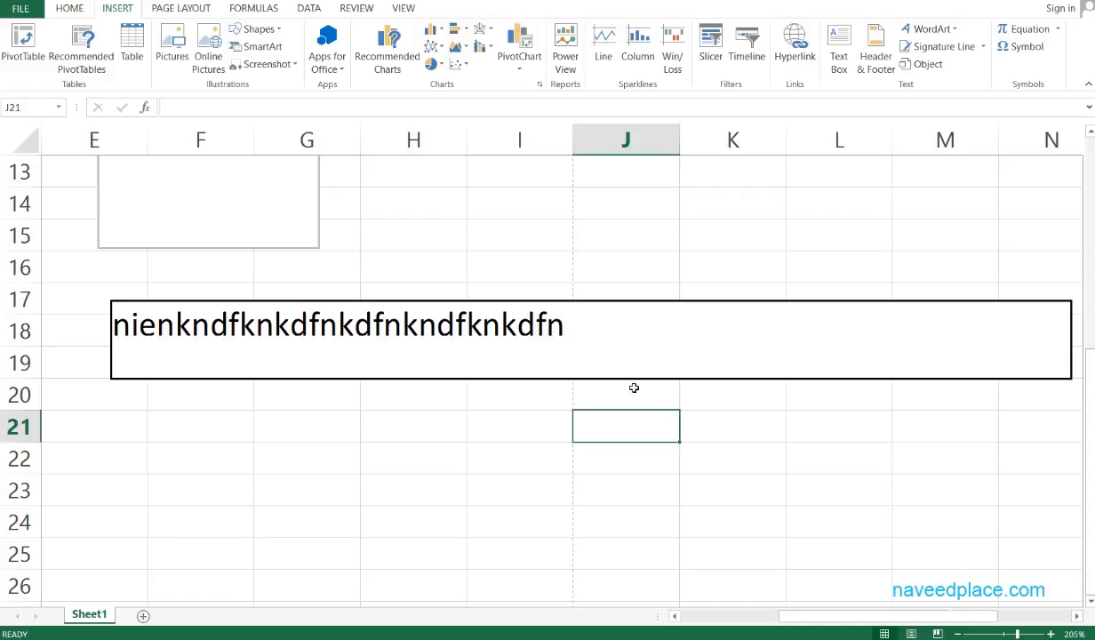
{"action": "left_click", "coordinate": [606, 377]}
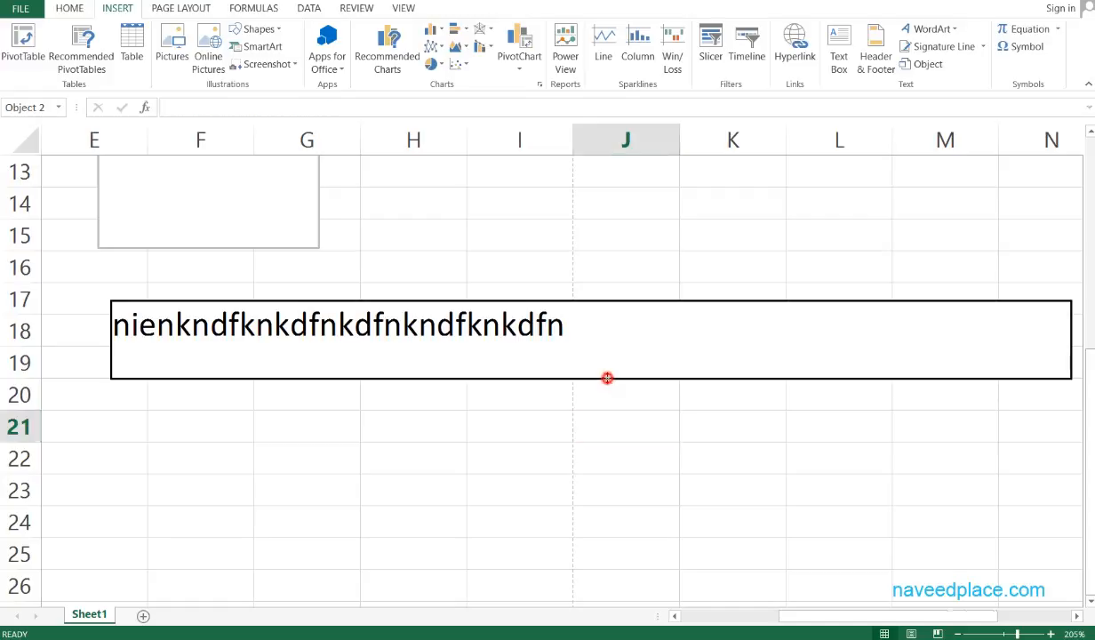
- Insert the built-in Expansion of a Sum equation into the sheet with cell M14 selected
{"action": "left_click", "coordinate": [925, 195]}
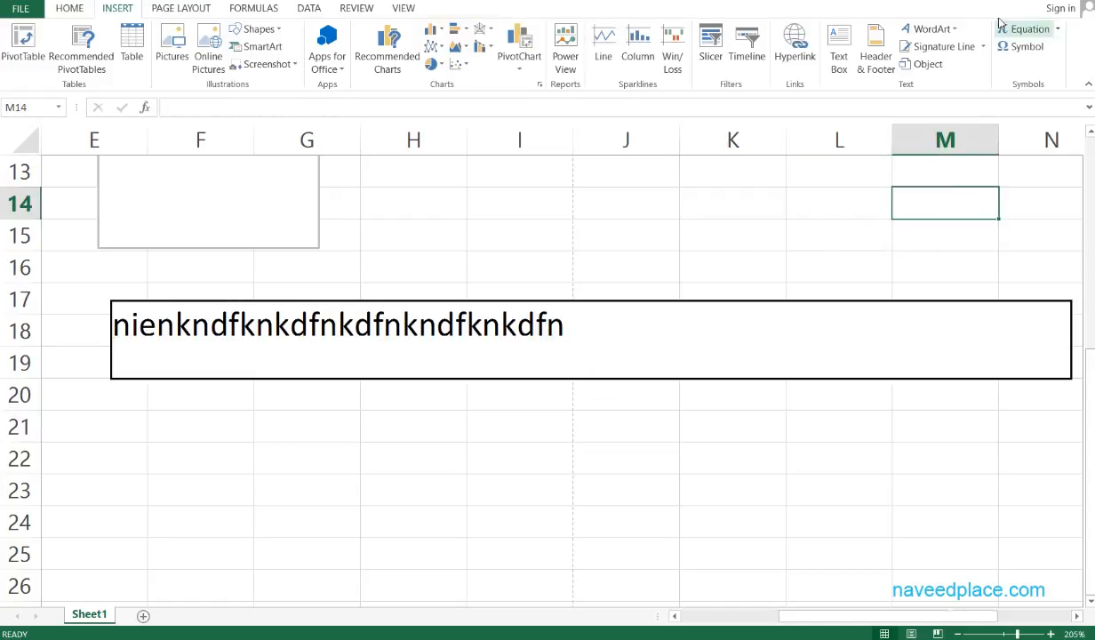
{"action": "left_click", "coordinate": [1057, 31]}
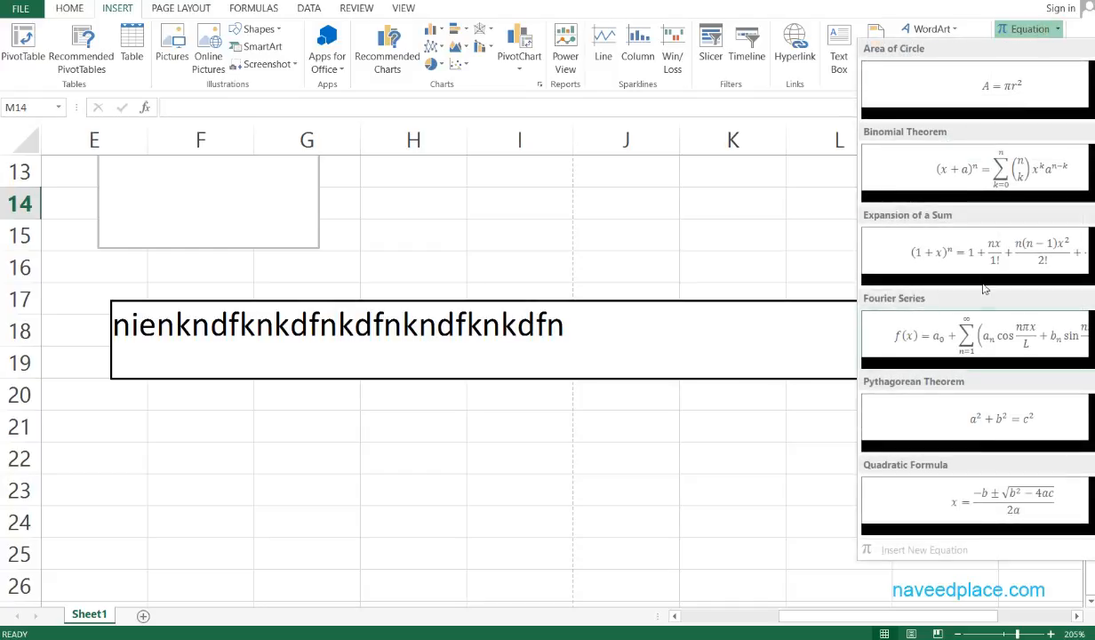
{"action": "left_click", "coordinate": [910, 259]}
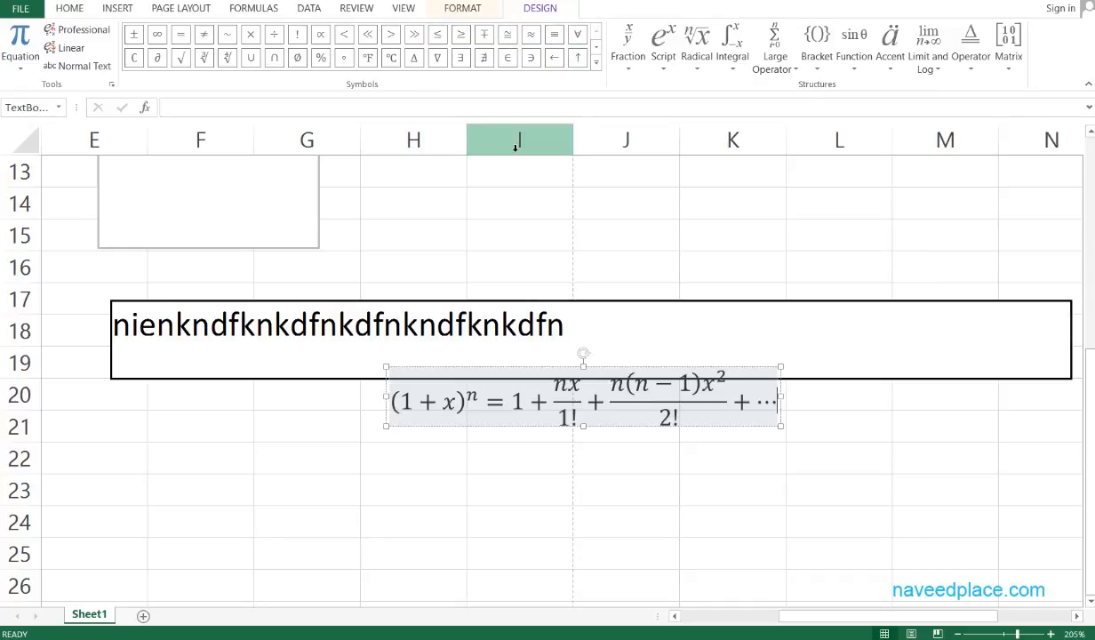
- Look over the Basic Math symbols and append two degree signs, two union signs and another degree sign to the equation
{"action": "left_click", "coordinate": [595, 62]}
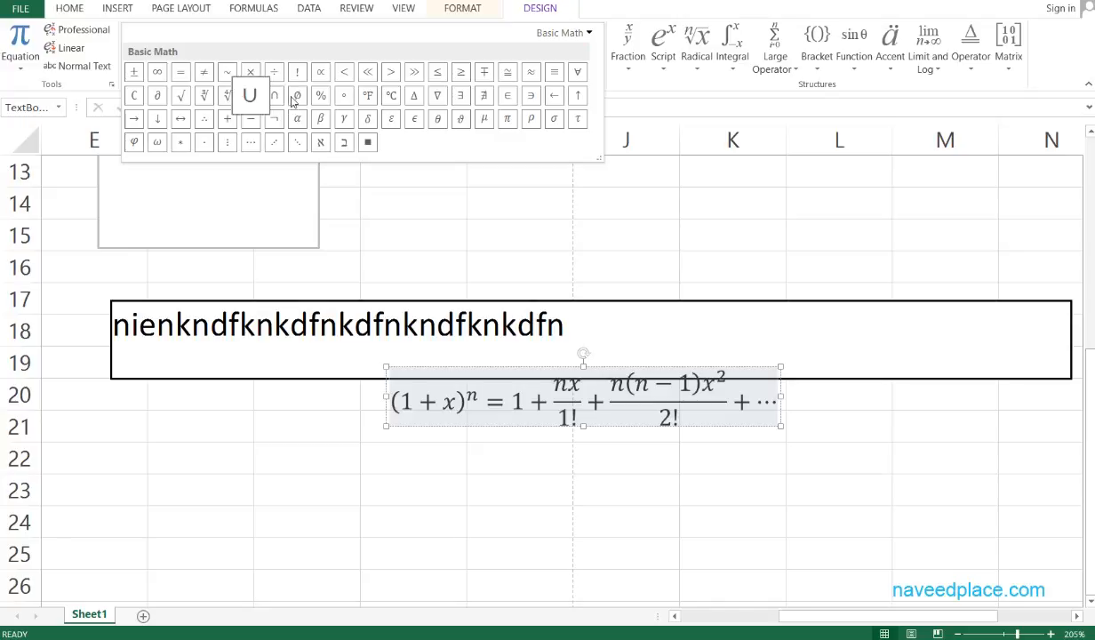
{"action": "left_click", "coordinate": [493, 191]}
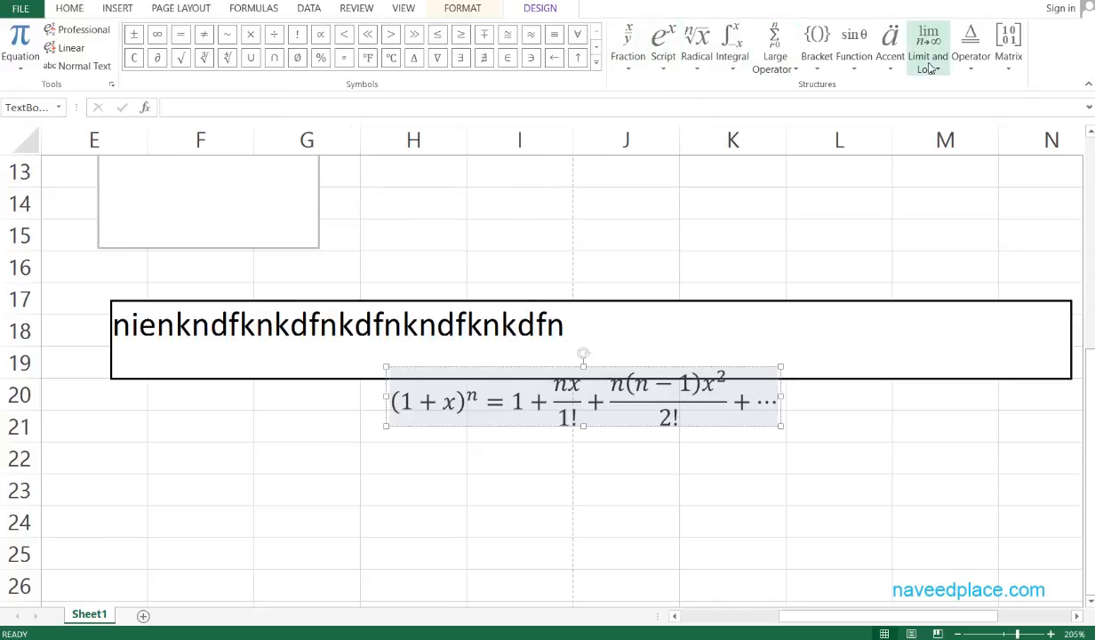
{"action": "left_click", "coordinate": [344, 57]}
{"action": "left_click", "coordinate": [344, 56]}
{"action": "left_click", "coordinate": [251, 56]}
{"action": "left_click", "coordinate": [251, 57]}
{"action": "left_click", "coordinate": [344, 56]}
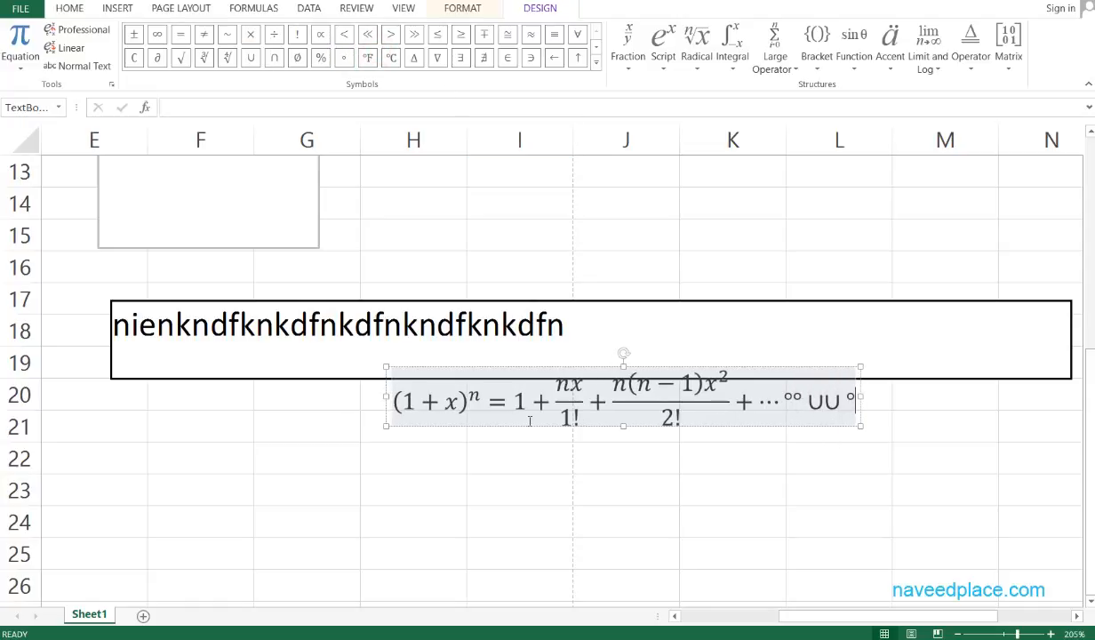
- Open the symbol picker for the equation and examine several Adobe Caslon Pro accented letters
{"action": "left_click", "coordinate": [119, 10]}
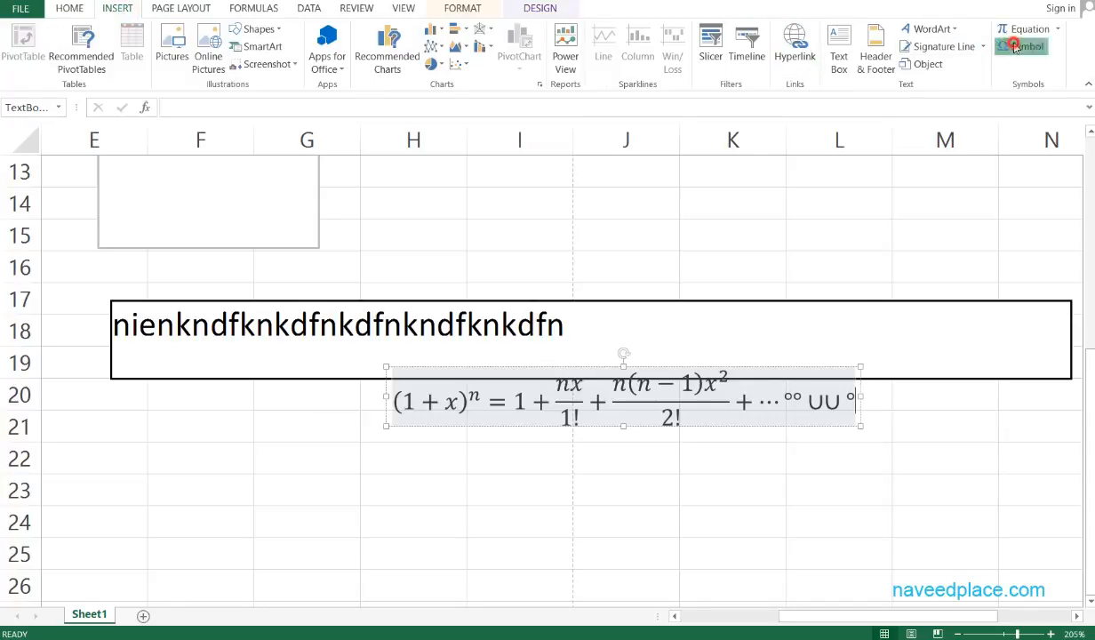
{"action": "left_click", "coordinate": [1021, 46]}
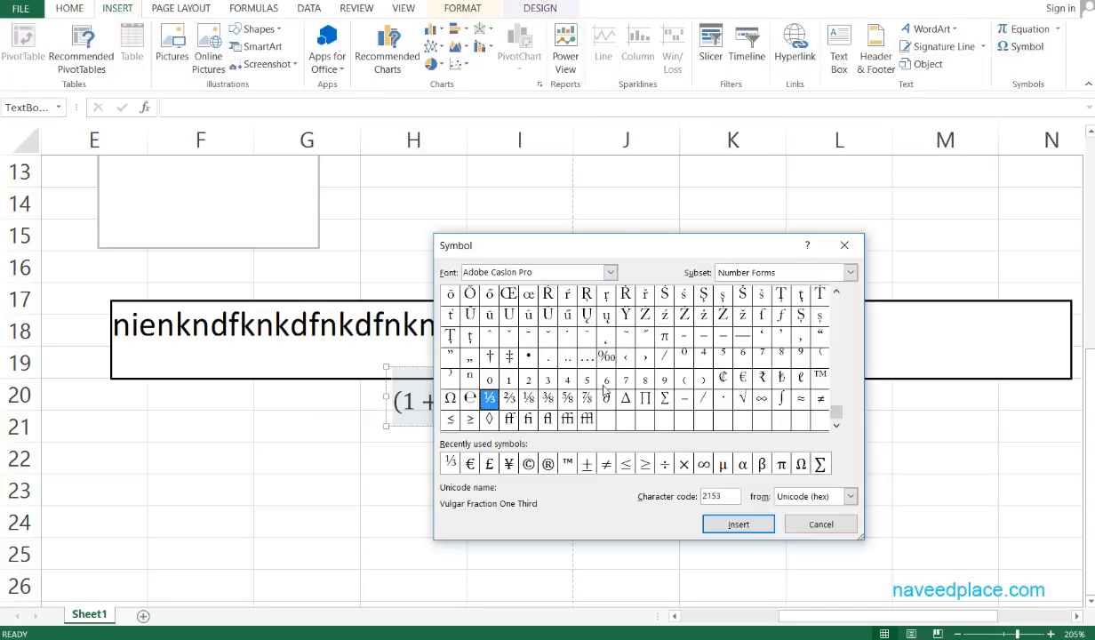
{"action": "left_click", "coordinate": [610, 272]}
{"action": "left_click", "coordinate": [477, 325]}
{"action": "left_click", "coordinate": [451, 294]}
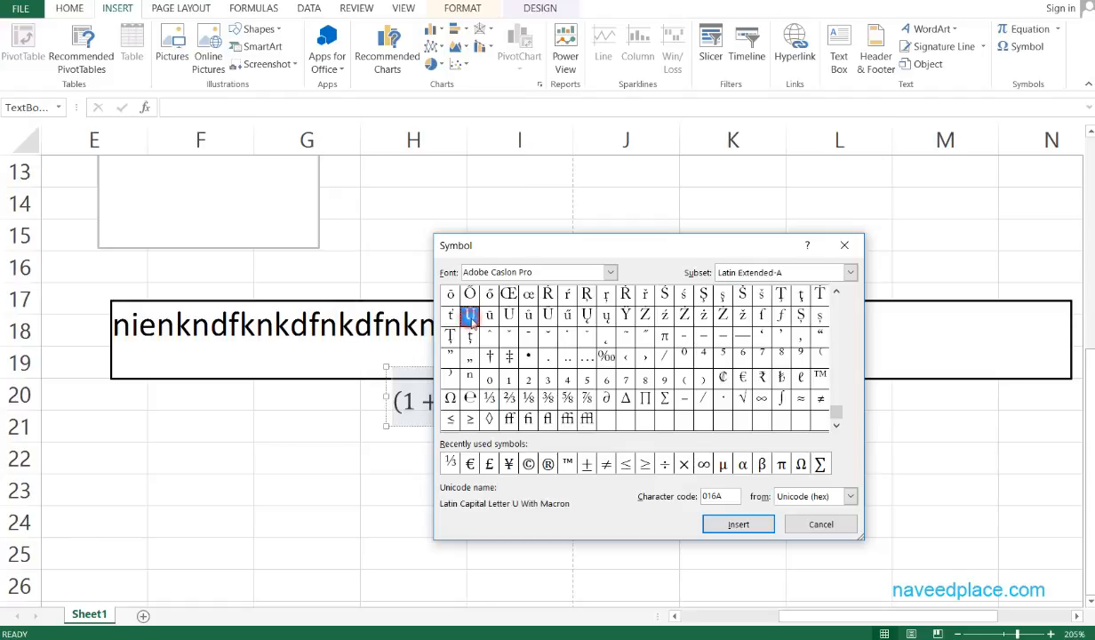
{"action": "left_click", "coordinate": [469, 294]}
- Append the number sign (#) from the AR JULIAN font to the equation, close the symbol picker and select cell L13
{"action": "left_click", "coordinate": [610, 272]}
{"action": "scroll", "coordinate": [511, 321], "scroll_direction": "down", "scroll_amount": 3}
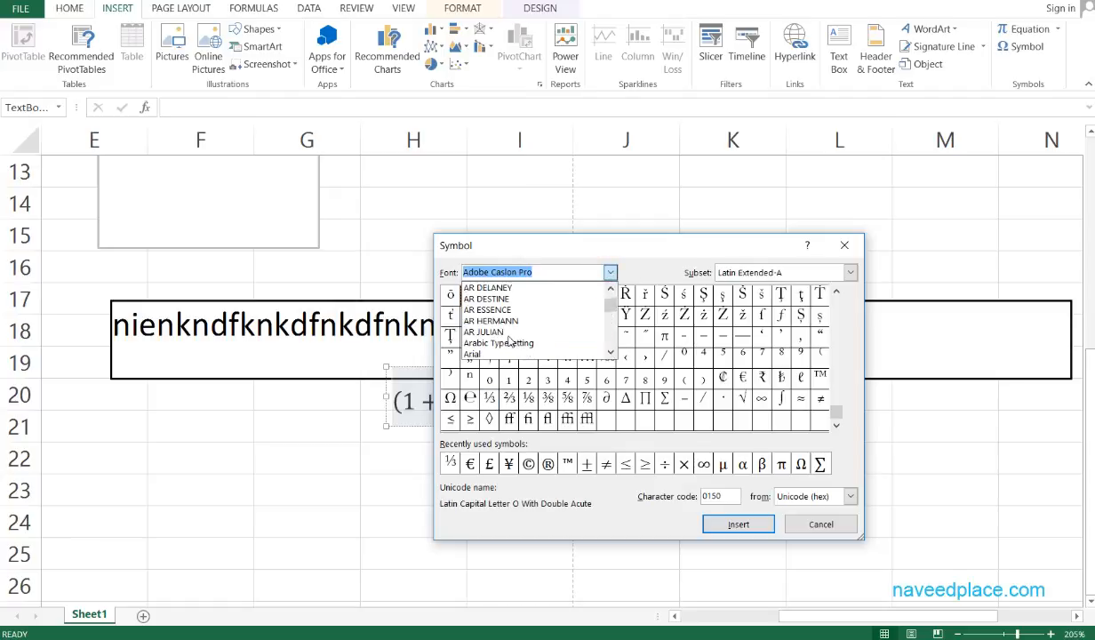
{"action": "left_click", "coordinate": [502, 330]}
{"action": "left_click", "coordinate": [583, 359]}
{"action": "left_click", "coordinate": [489, 338]}
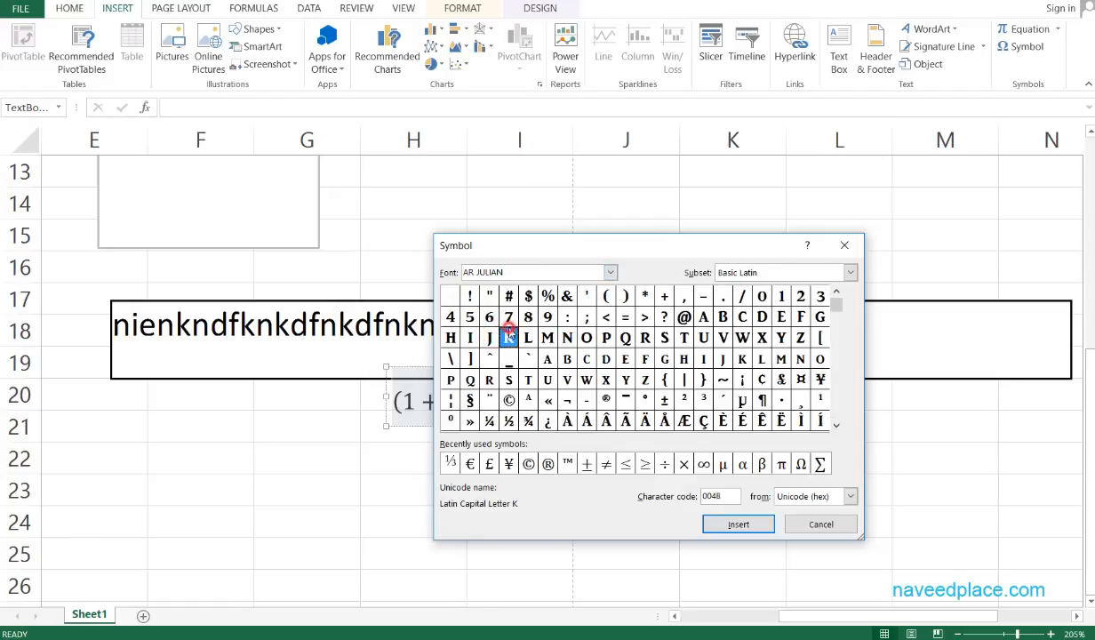
{"action": "left_click", "coordinate": [528, 295]}
{"action": "left_click", "coordinate": [509, 295]}
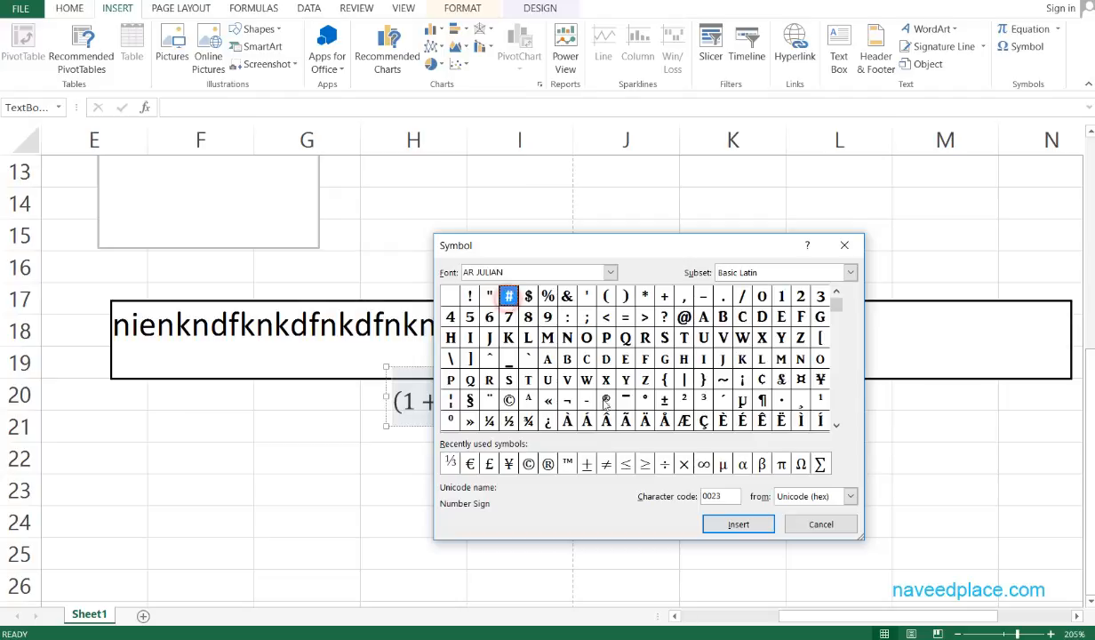
{"action": "left_click", "coordinate": [736, 524]}
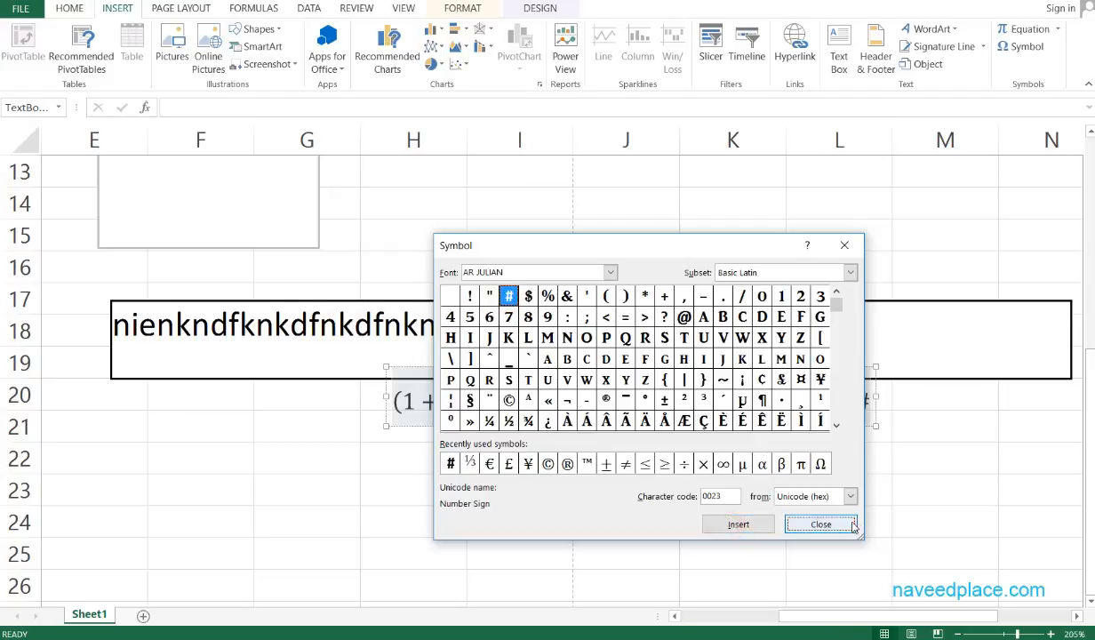
{"action": "left_click", "coordinate": [840, 525]}
{"action": "left_click", "coordinate": [836, 485]}
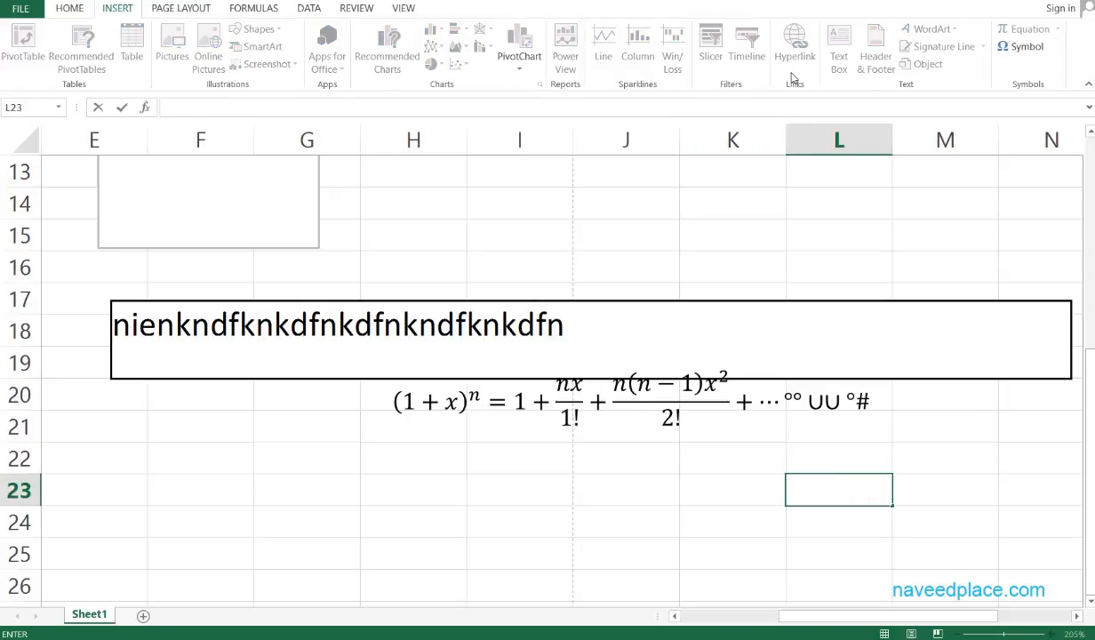
{"action": "left_click", "coordinate": [819, 178]}
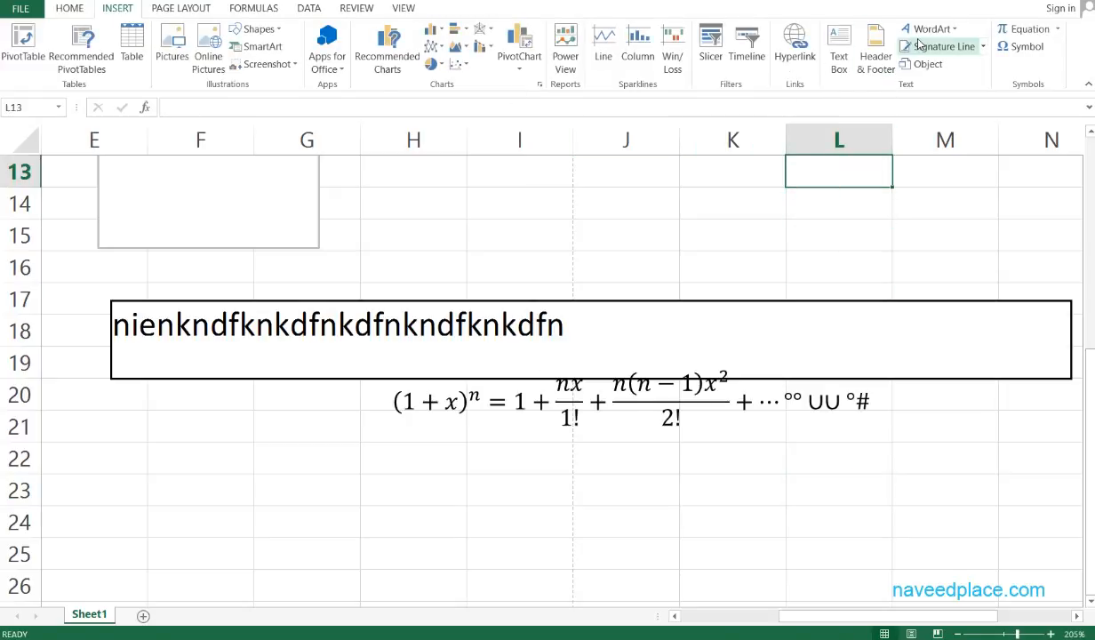